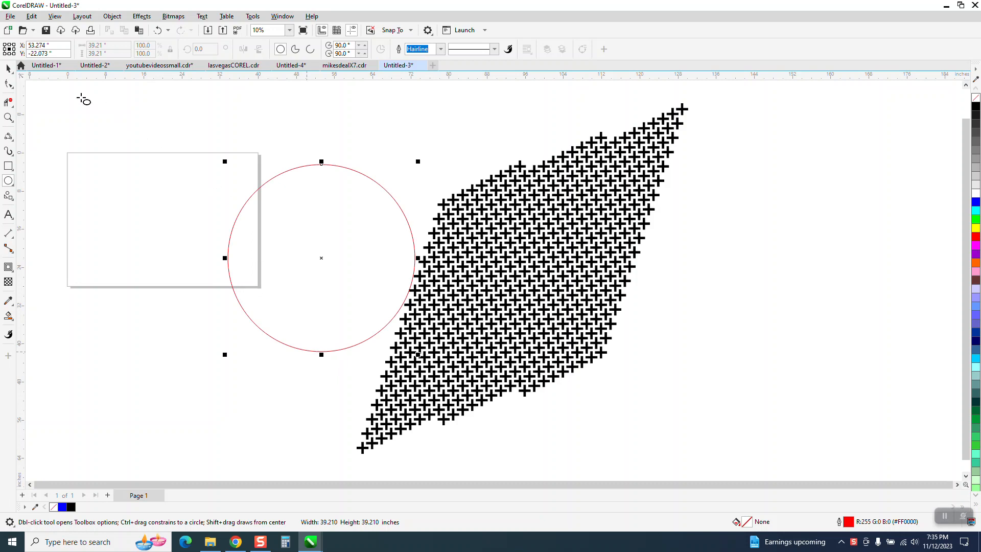
Place the red circle over the cross pattern, then move the pattern off to the right of the circle.
{"action": "left_click_drag", "start_coordinate": [320, 258], "coordinate": [521, 283]}
{"action": "scroll", "coordinate": [492, 262], "scroll_direction": "down", "scroll_amount": 2}
{"action": "left_click_drag", "start_coordinate": [383, 146], "coordinate": [749, 429]}
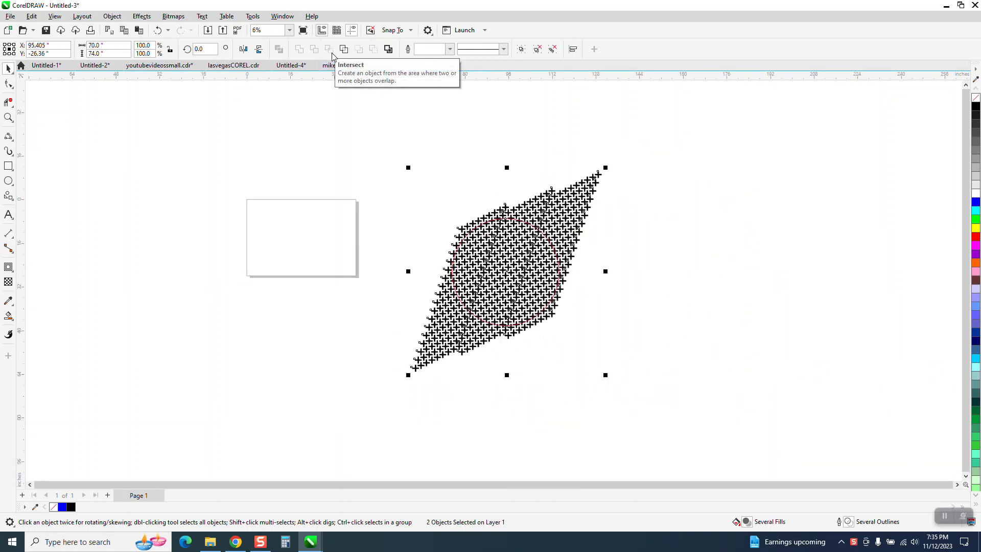
{"action": "left_click", "coordinate": [639, 310]}
{"action": "left_click_drag", "start_coordinate": [561, 269], "coordinate": [668, 264]}
Delete the red circle beside the cross pattern.
{"action": "left_click", "coordinate": [494, 236]}
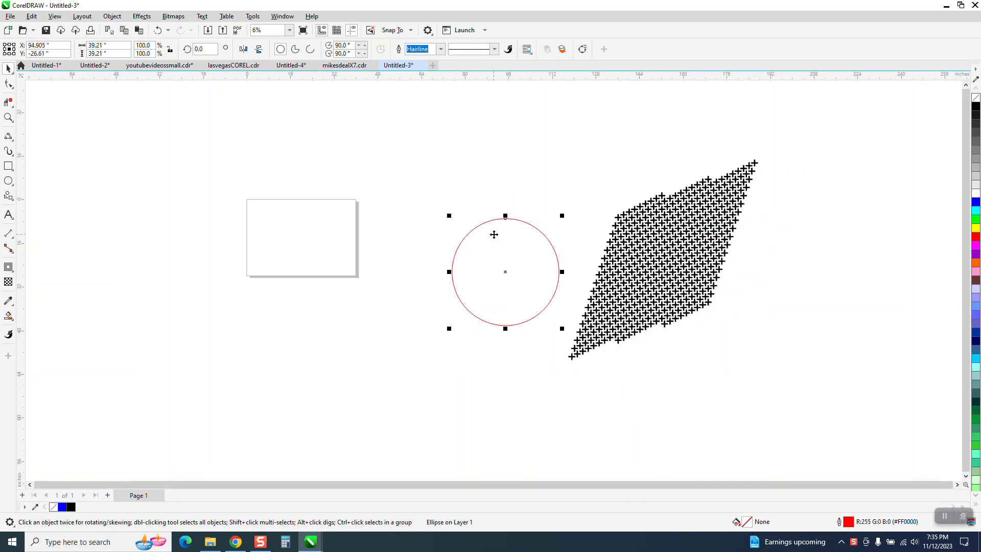
{"action": "left_click", "coordinate": [494, 220]}
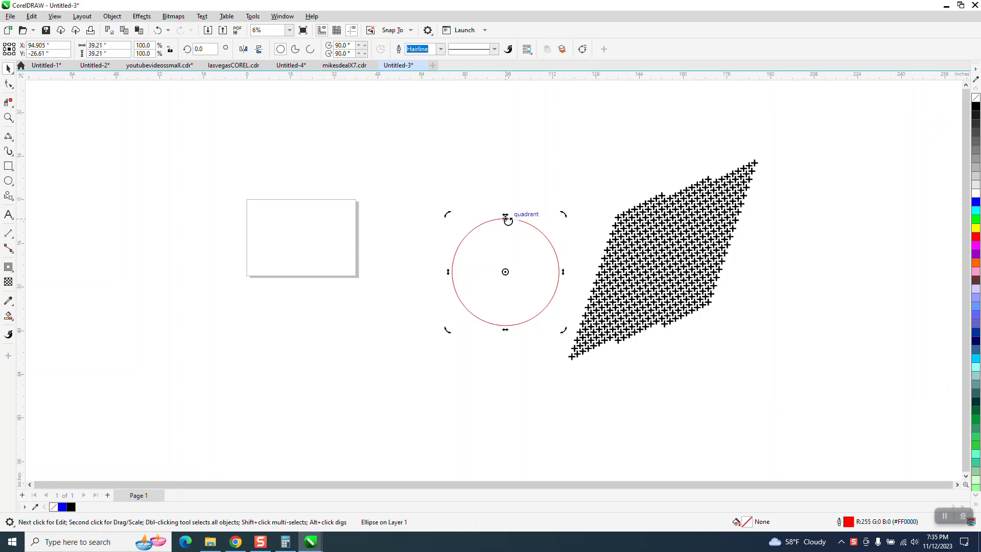
{"action": "key", "text": "Delete"}
Switch the display to Wireframe and examine the cross pattern's outlines up close.
{"action": "left_click", "coordinate": [32, 15]}
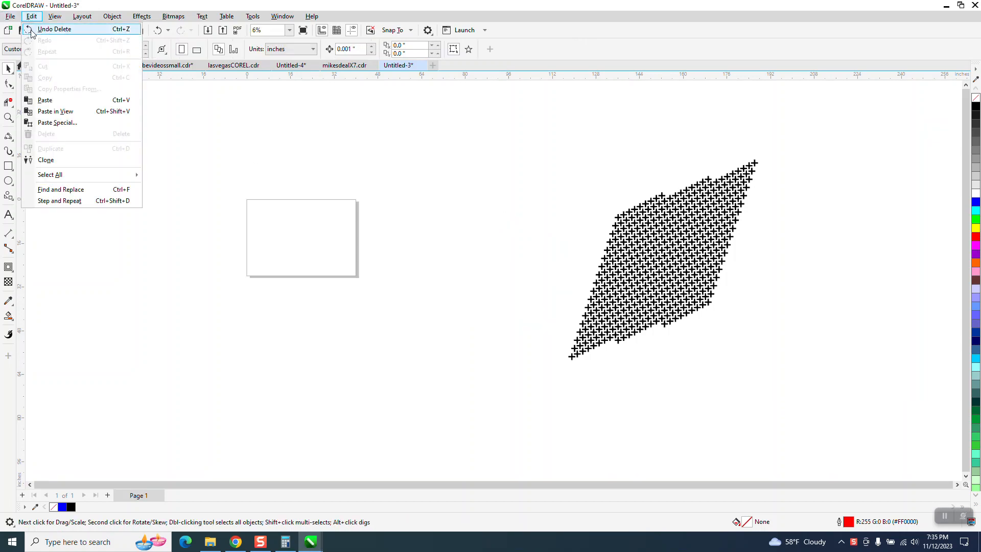
{"action": "mouse_move", "coordinate": [55, 16]}
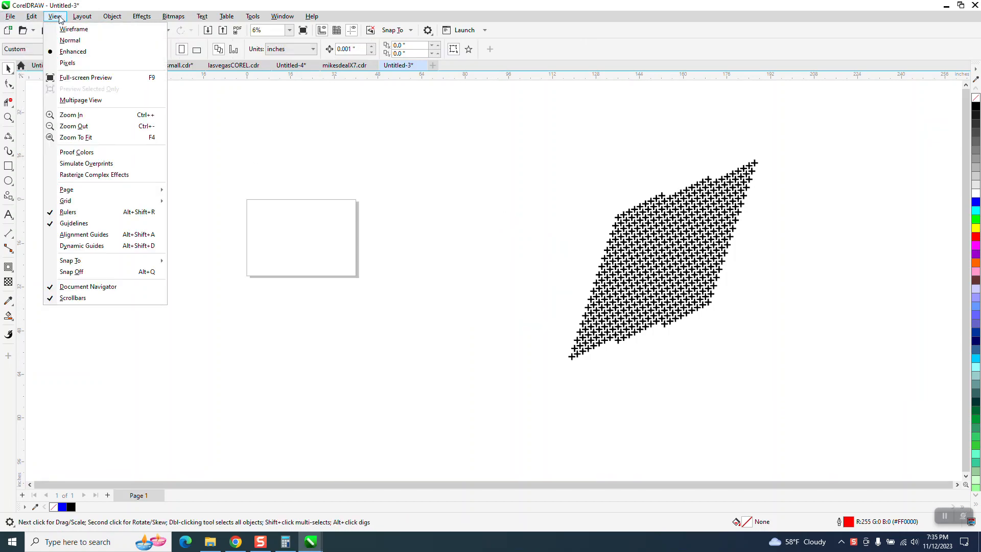
{"action": "left_click", "coordinate": [70, 31]}
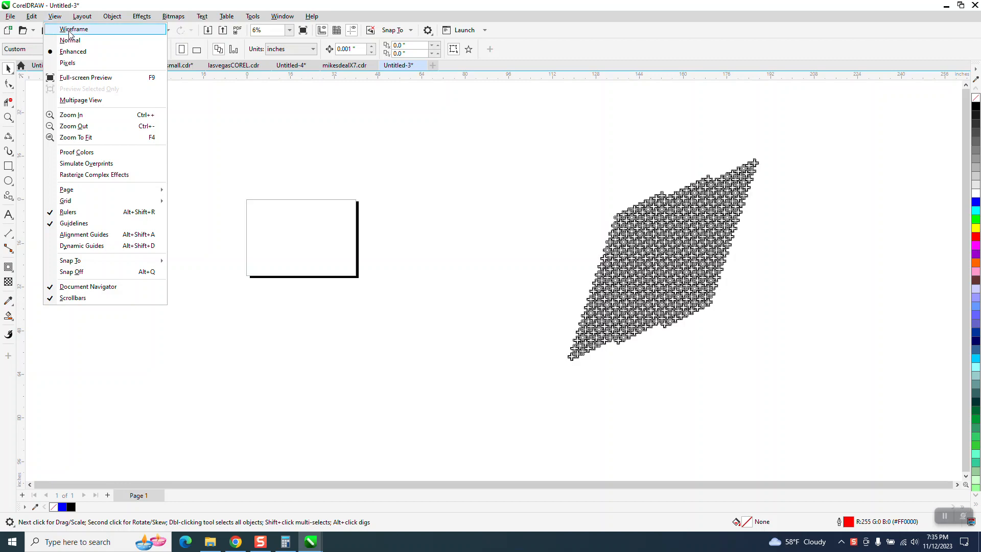
{"action": "left_click", "coordinate": [9, 118]}
{"action": "left_click_drag", "start_coordinate": [608, 204], "coordinate": [657, 245]}
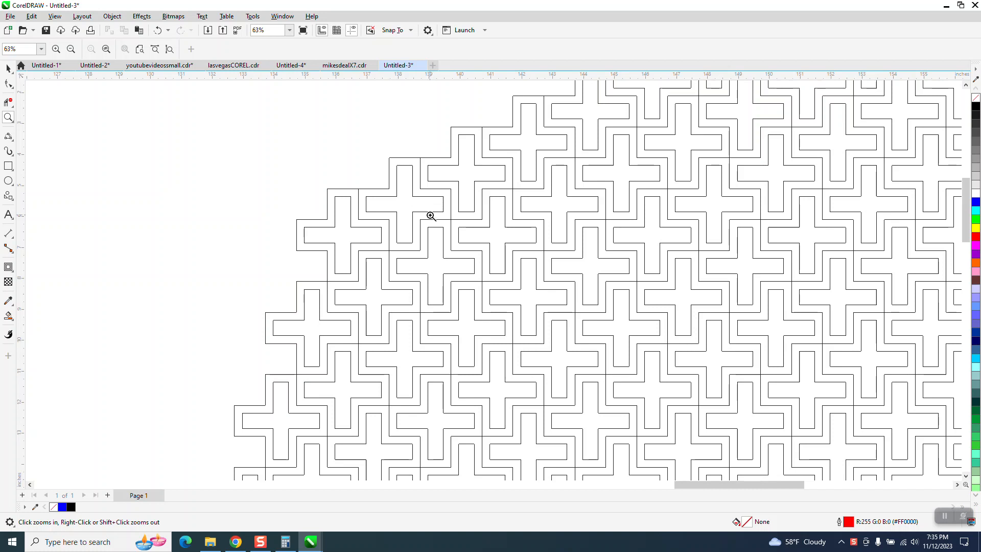
{"action": "scroll", "coordinate": [429, 215], "scroll_direction": "down", "scroll_amount": 2}
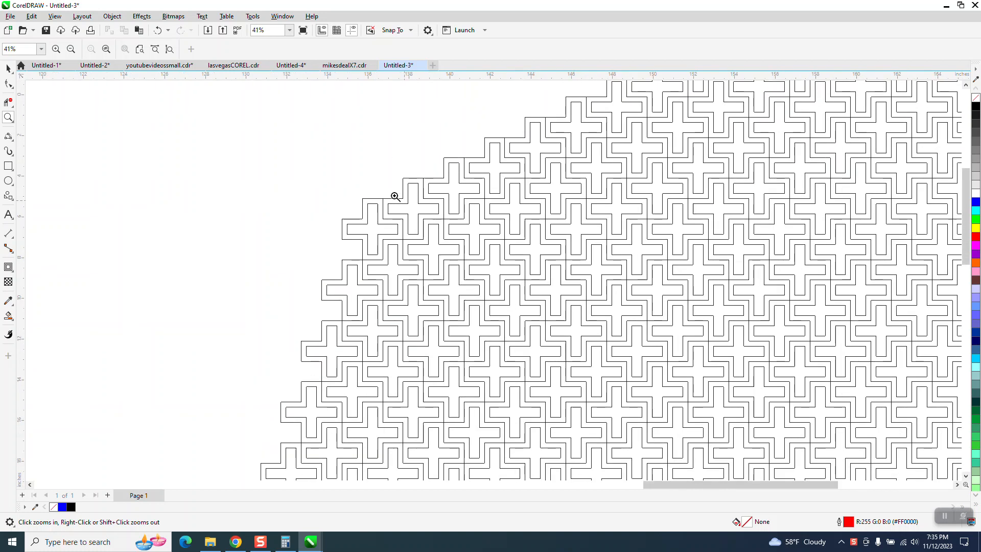
Undo the circle's deletion and the pattern's move, and redo only the pattern's move.
{"action": "left_click", "coordinate": [159, 31]}
{"action": "left_click", "coordinate": [159, 31]}
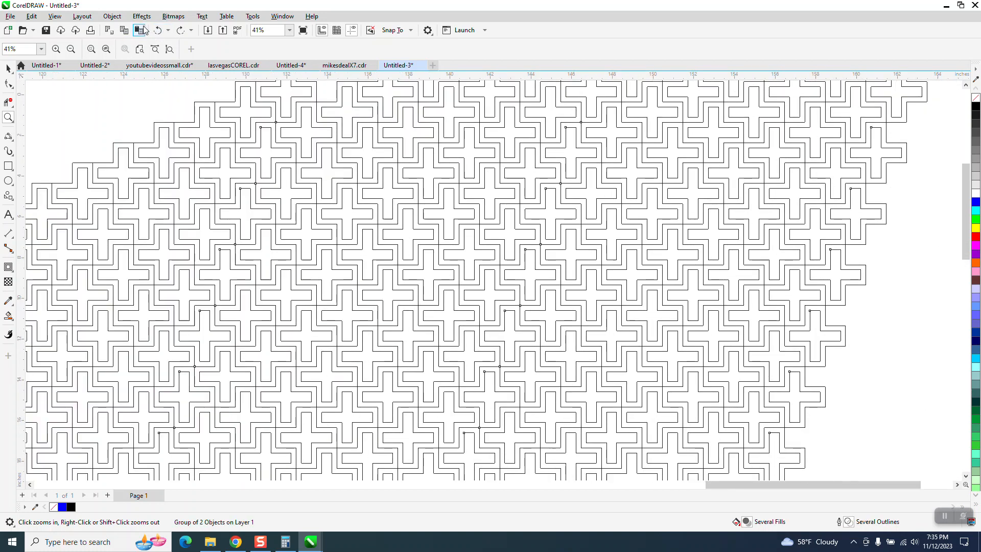
{"action": "left_click", "coordinate": [180, 30]}
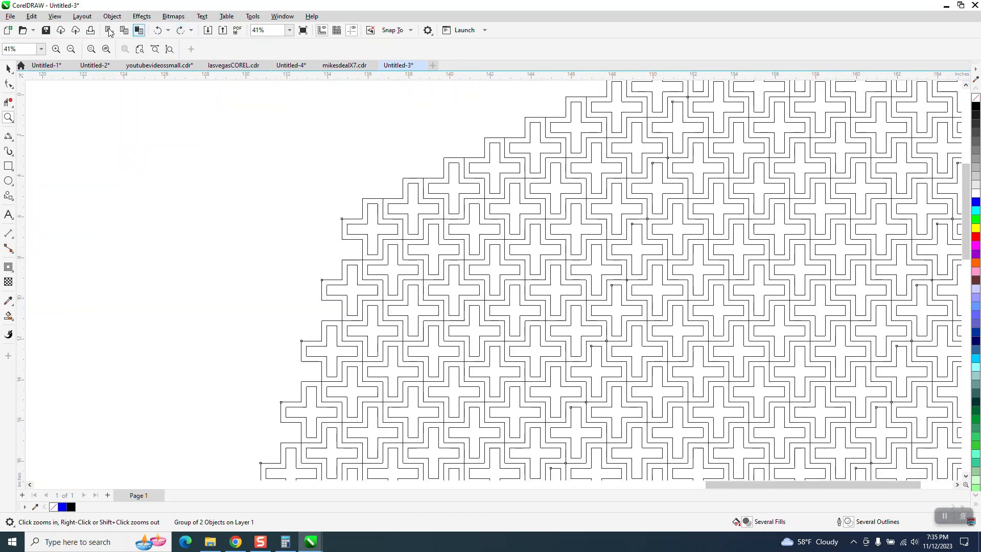
Return the display to Enhanced view.
{"action": "left_click", "coordinate": [55, 16]}
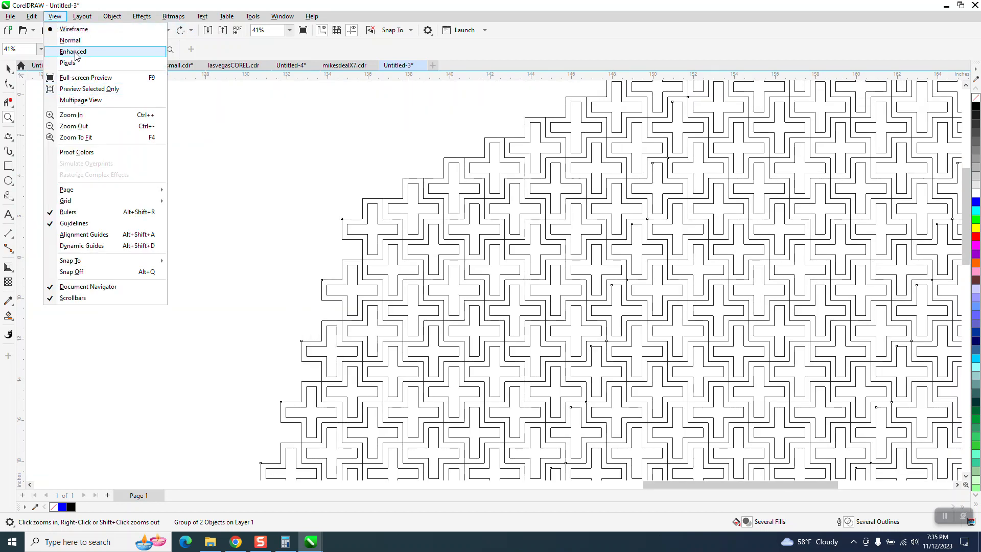
{"action": "left_click", "coordinate": [73, 51]}
{"action": "scroll", "coordinate": [227, 195], "scroll_direction": "down", "scroll_amount": 2}
{"action": "scroll", "coordinate": [250, 234], "scroll_direction": "down", "scroll_amount": 1}
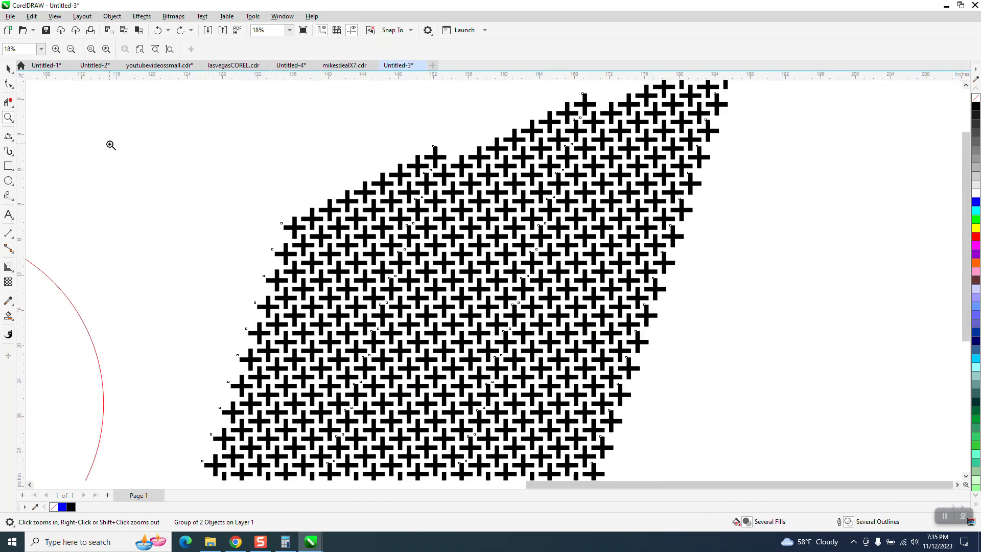
Apply a red outline to the whole cross pattern group.
{"action": "left_click", "coordinate": [8, 68]}
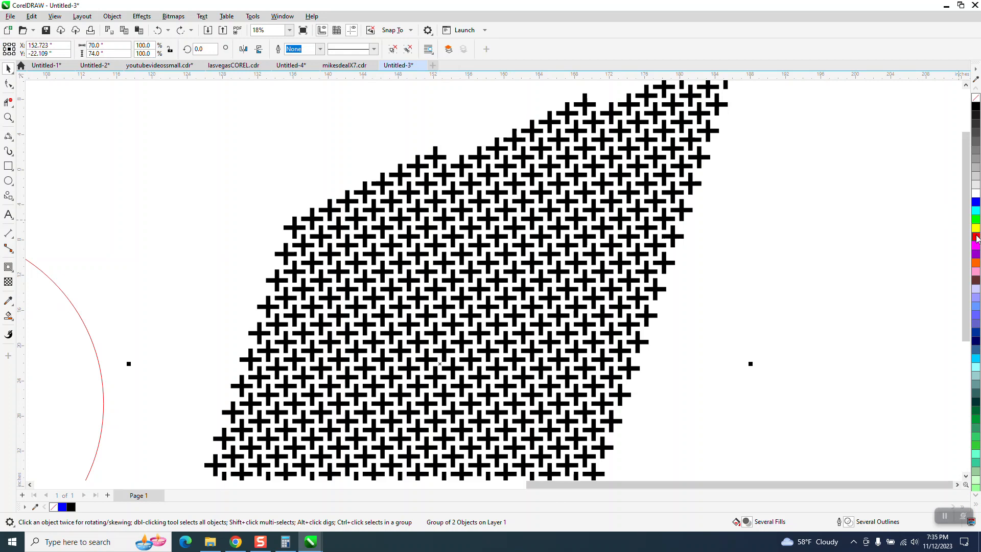
{"action": "right_click", "coordinate": [976, 237]}
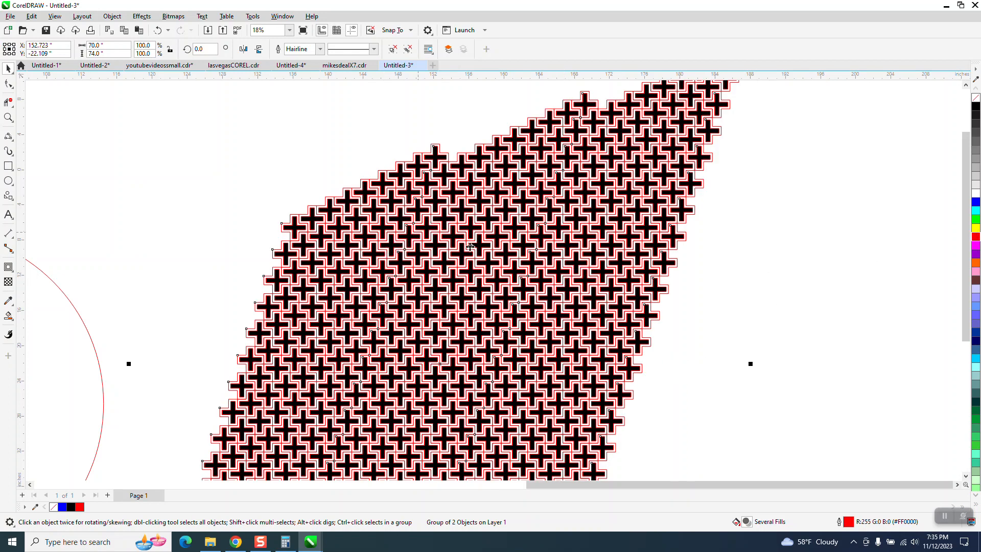
{"action": "scroll", "coordinate": [475, 238], "scroll_direction": "down", "scroll_amount": 3}
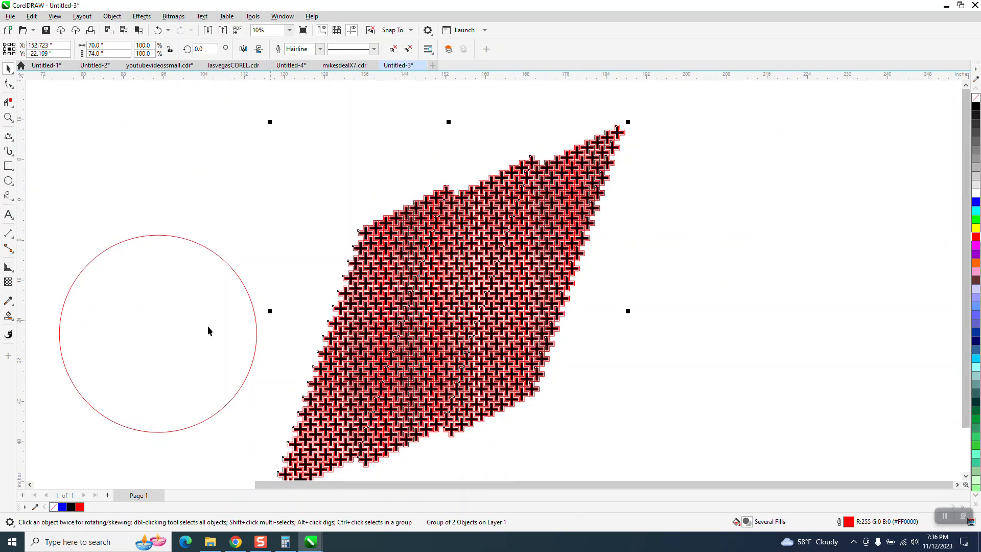
Delete the red circle.
{"action": "left_click", "coordinate": [153, 331]}
{"action": "key", "text": "Delete"}
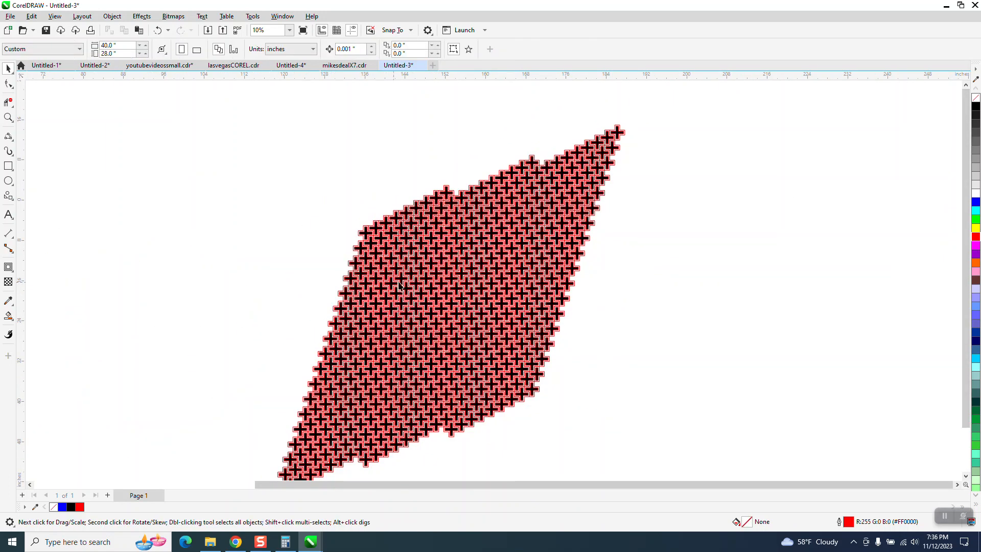
Remove the cross pattern group's outline and compare the group in Wireframe and Enhanced views.
{"action": "left_click", "coordinate": [624, 134]}
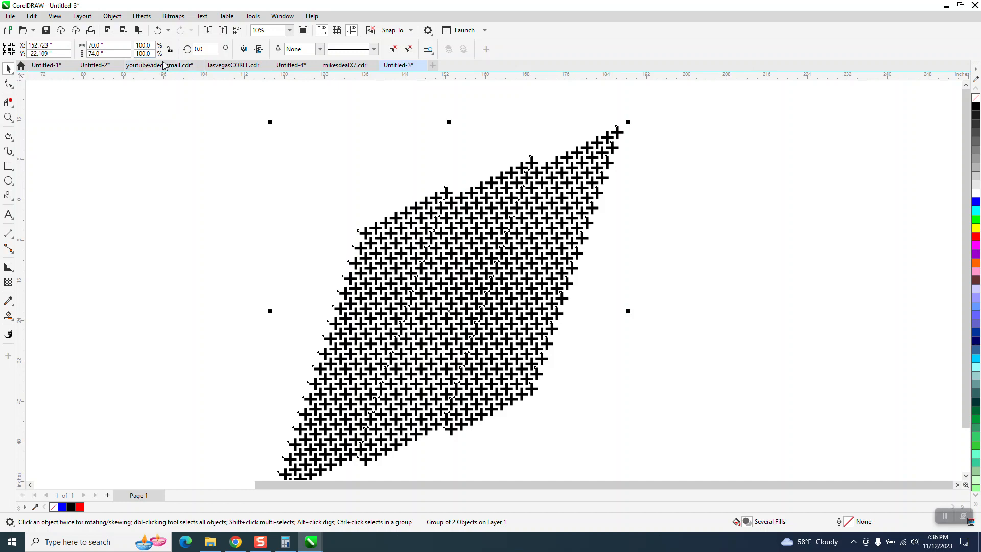
{"action": "left_click", "coordinate": [55, 16]}
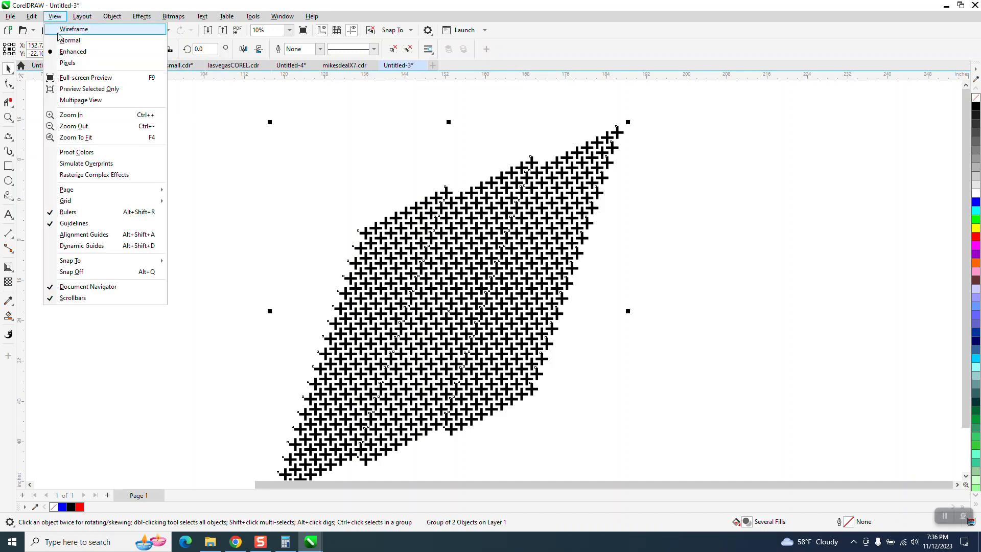
{"action": "left_click", "coordinate": [64, 32]}
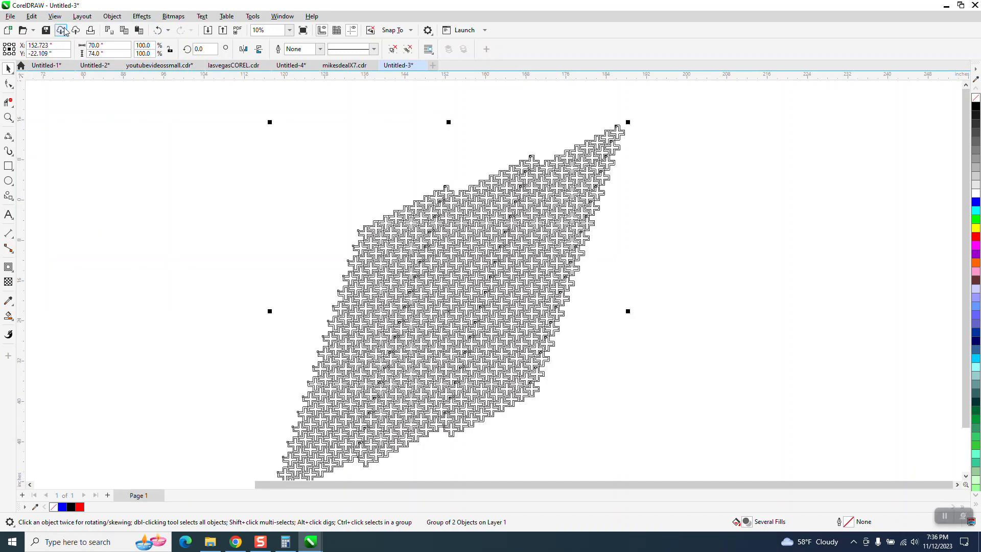
{"action": "left_click", "coordinate": [56, 17]}
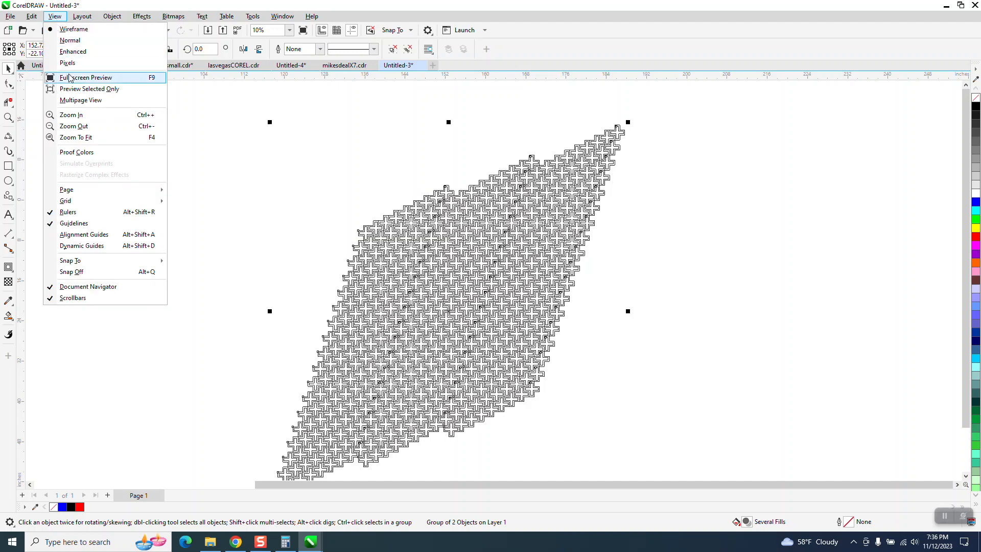
{"action": "left_click", "coordinate": [82, 53]}
{"action": "scroll", "coordinate": [414, 164], "scroll_direction": "down", "scroll_amount": 1}
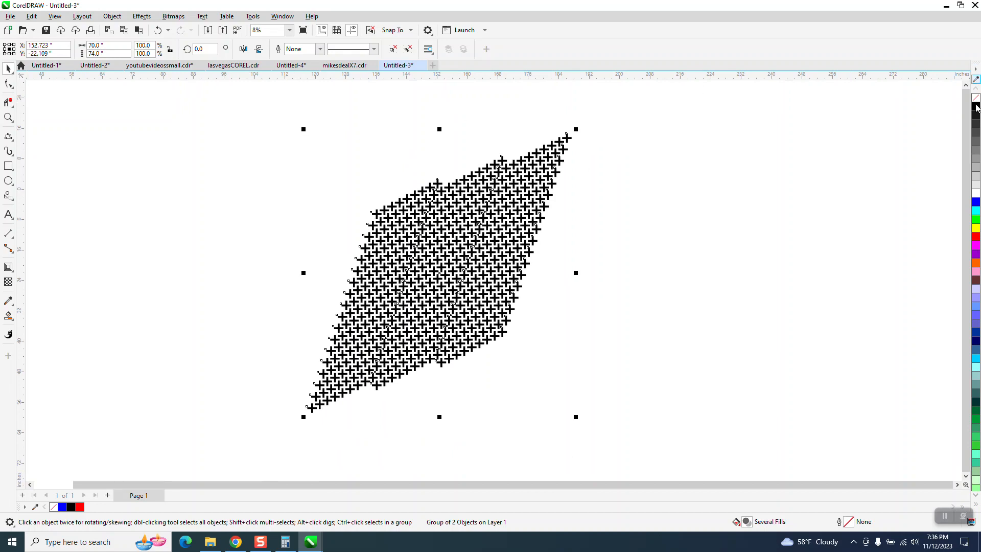
Give the cross pattern group a red outline and open Find and Replace.
{"action": "right_click", "coordinate": [975, 236]}
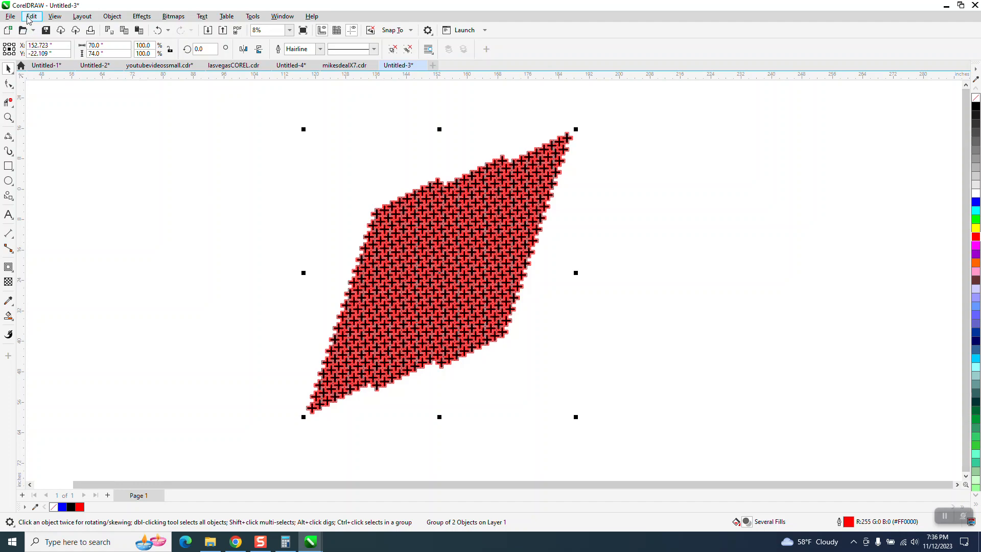
{"action": "left_click", "coordinate": [31, 17]}
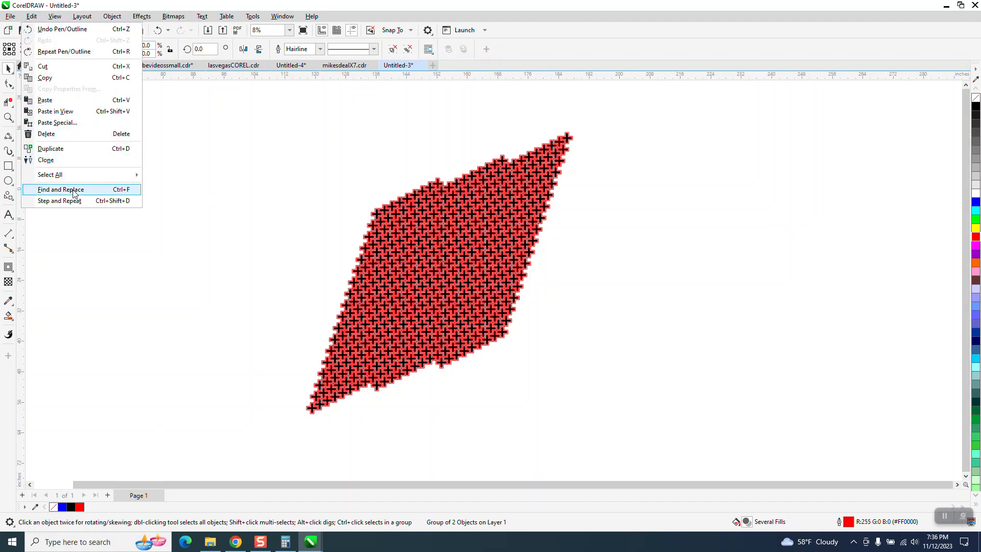
{"action": "left_click", "coordinate": [333, 158]}
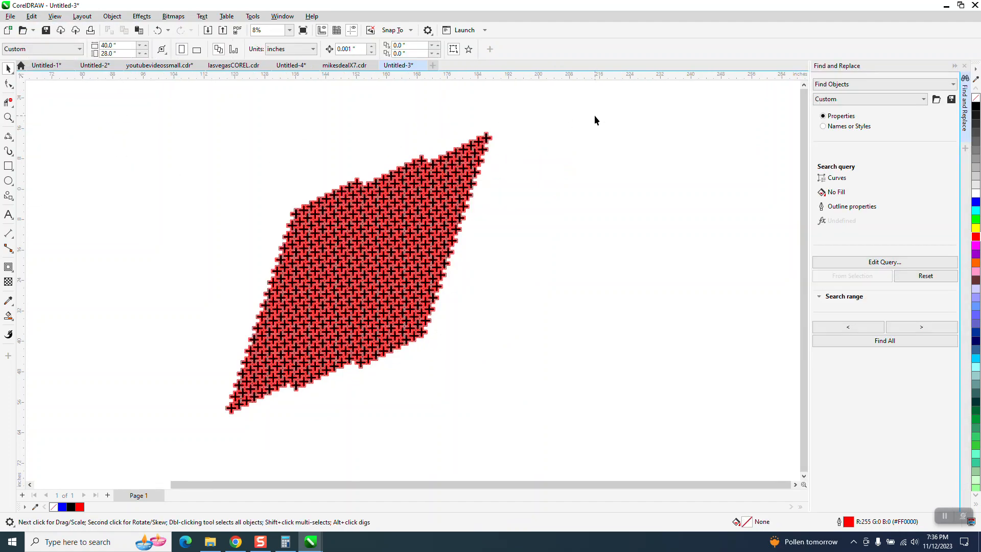
Ungroup all objects in the cross pattern and clear the selection.
{"action": "left_click", "coordinate": [442, 179]}
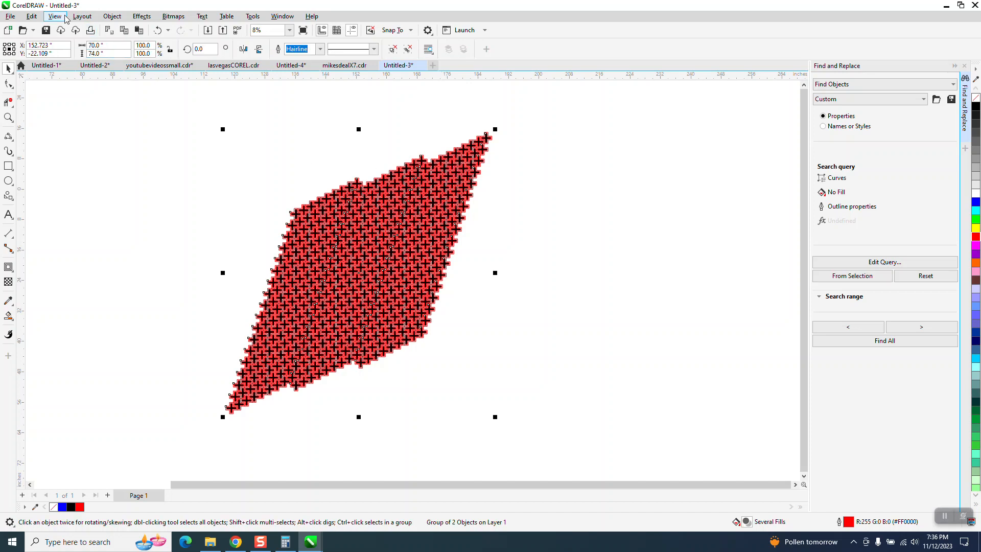
{"action": "left_click", "coordinate": [111, 17]}
{"action": "mouse_move", "coordinate": [144, 190]}
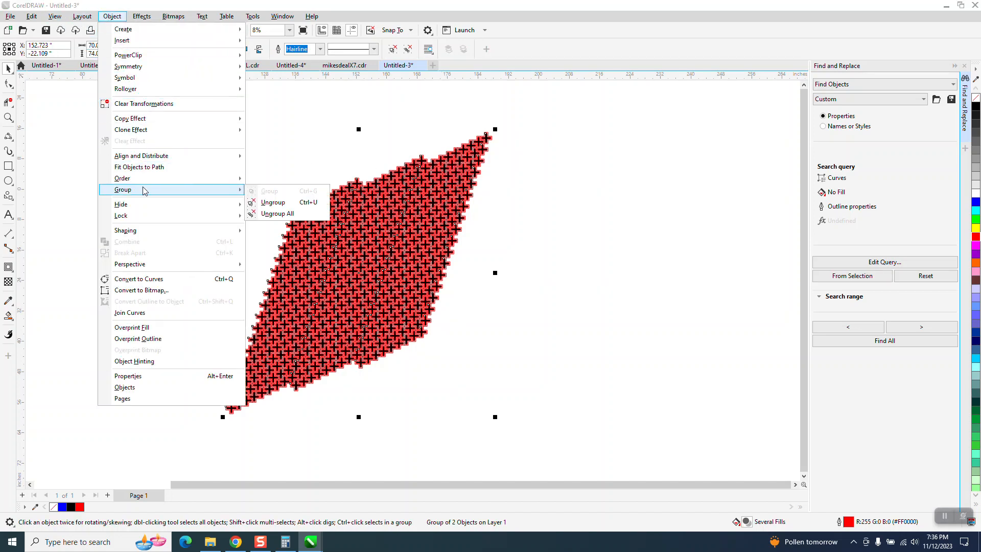
{"action": "left_click", "coordinate": [269, 214]}
{"action": "left_click", "coordinate": [448, 128]}
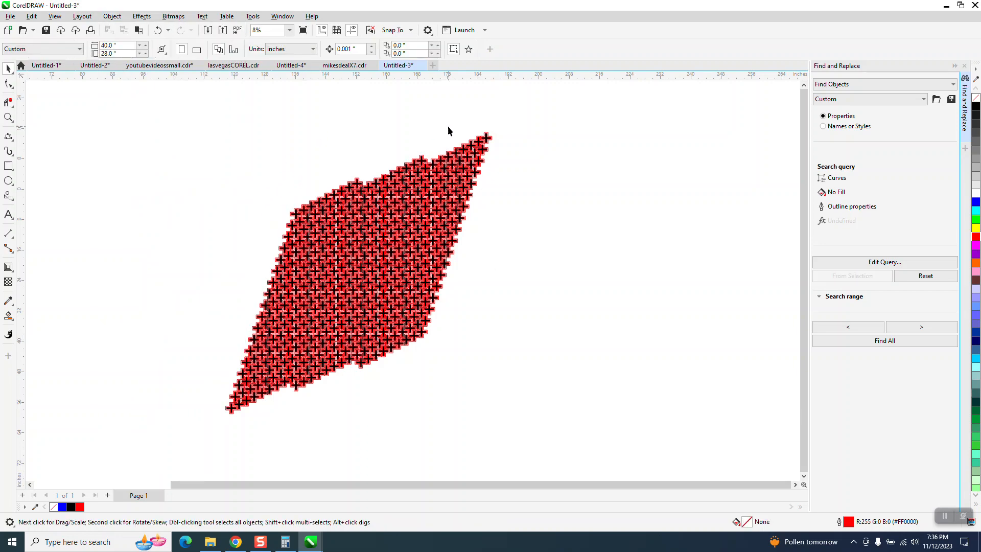
Find all objects matching the unfilled, red-outlined outer cross at the pattern's upper tip and delete them.
{"action": "left_click", "coordinate": [488, 137]}
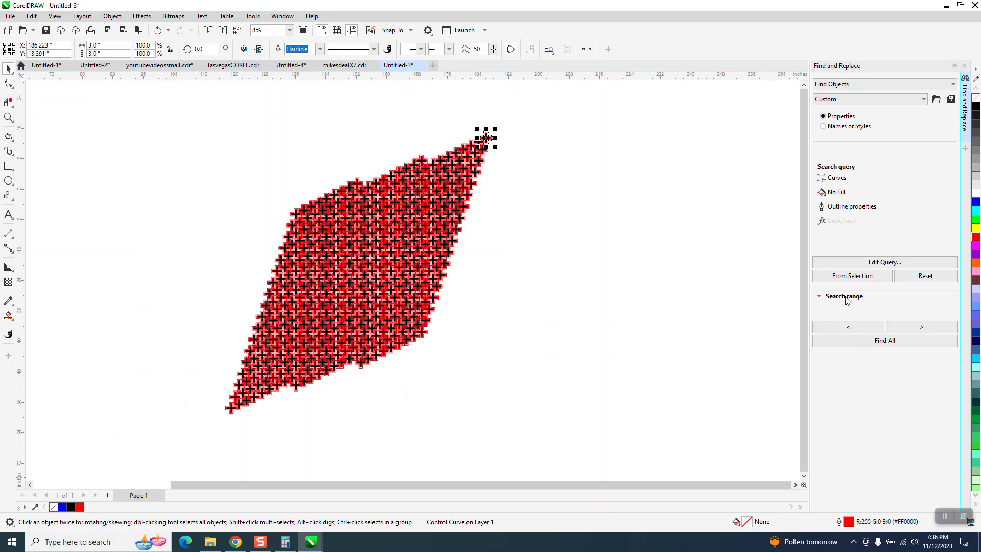
{"action": "left_click", "coordinate": [848, 280]}
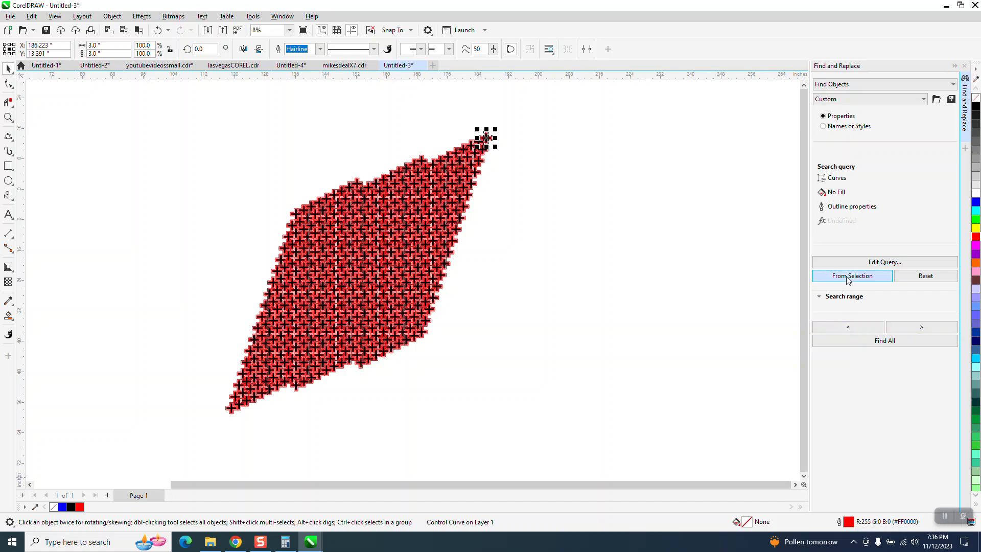
{"action": "left_click", "coordinate": [887, 346]}
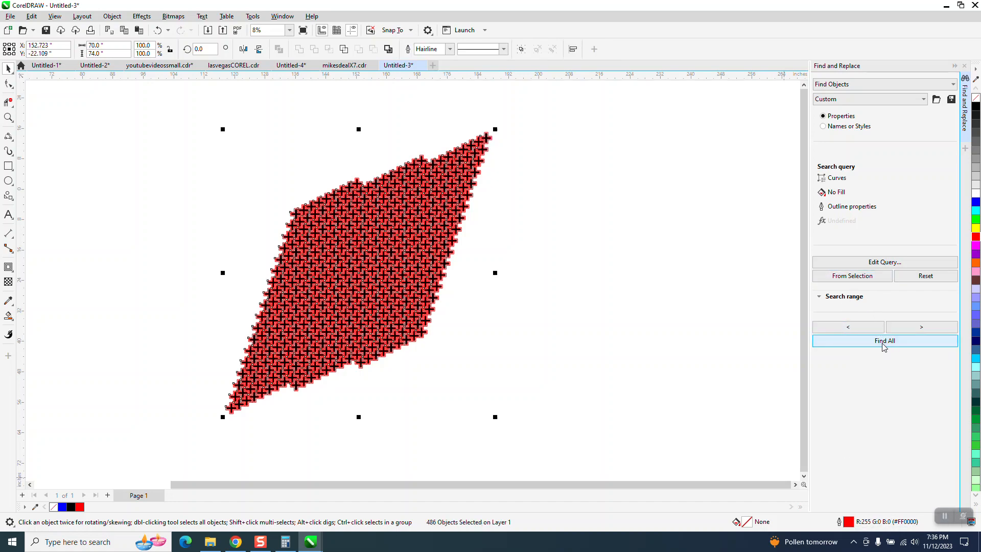
{"action": "key", "text": "Escape"}
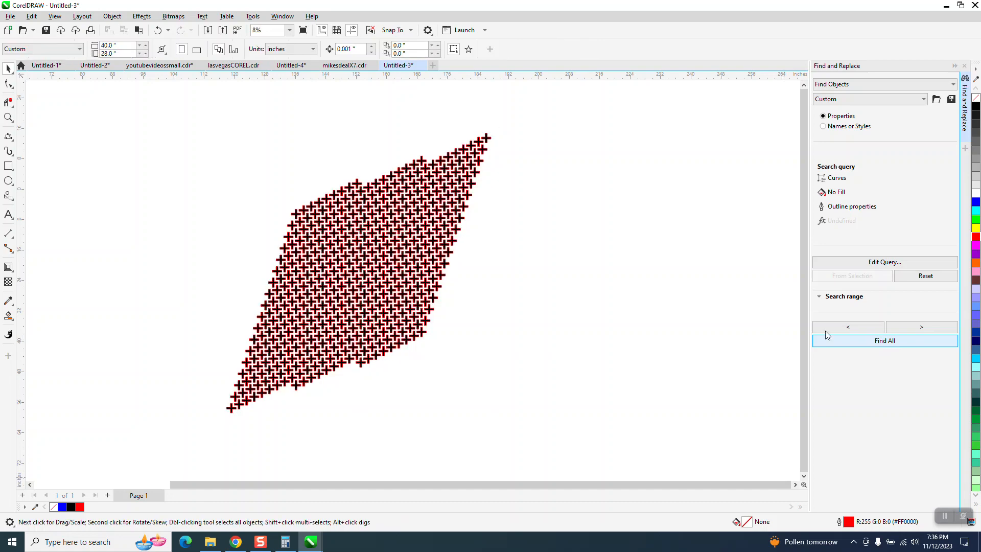
Examine the remaining red-outlined black crosses up close and as a whole pattern.
{"action": "left_click", "coordinate": [8, 117]}
{"action": "left_click_drag", "start_coordinate": [279, 179], "coordinate": [419, 230]}
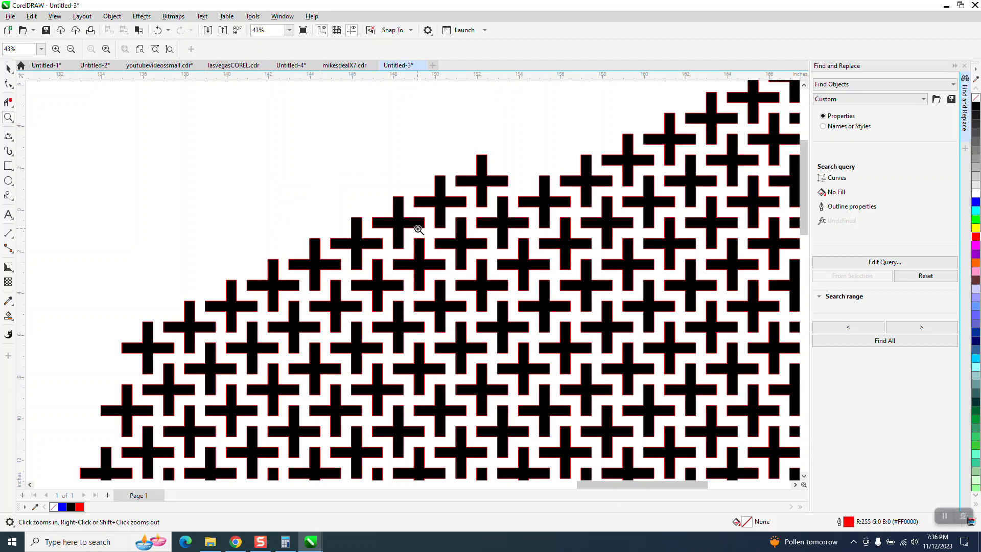
{"action": "scroll", "coordinate": [418, 229], "scroll_direction": "down", "scroll_amount": 2}
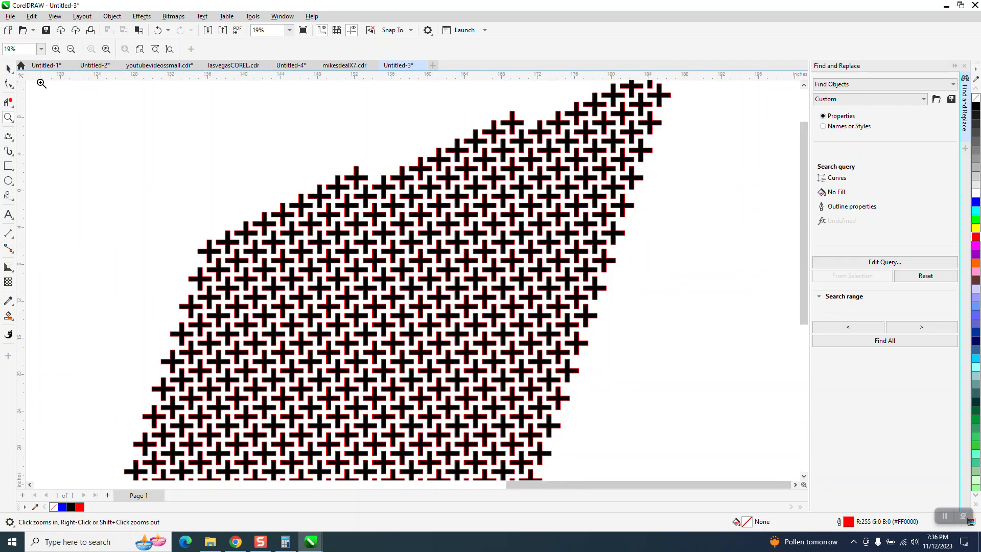
{"action": "left_click", "coordinate": [8, 68]}
{"action": "scroll", "coordinate": [281, 169], "scroll_direction": "down", "scroll_amount": 2}
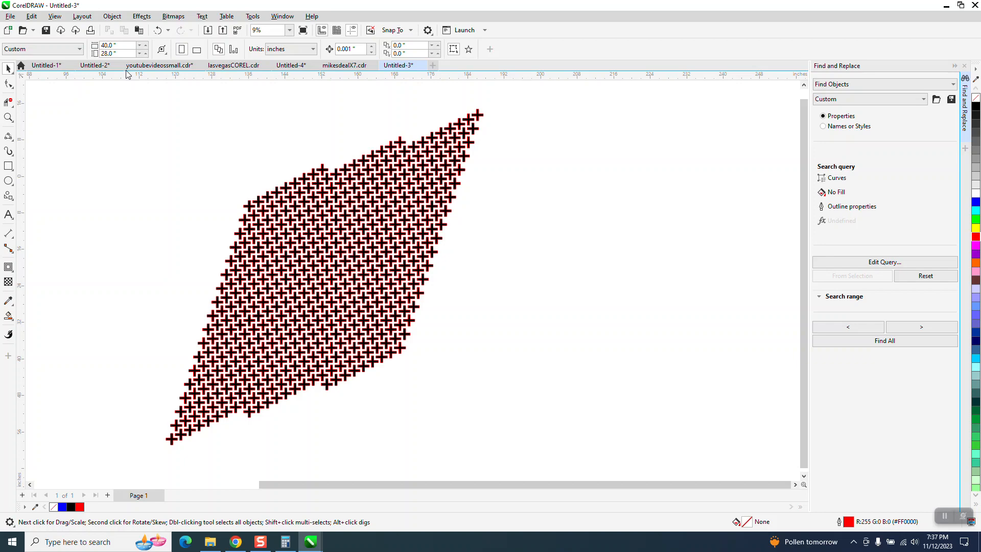
Check the cross pattern in Wireframe view and return to Enhanced view.
{"action": "left_click", "coordinate": [33, 17]}
{"action": "mouse_move", "coordinate": [55, 21]}
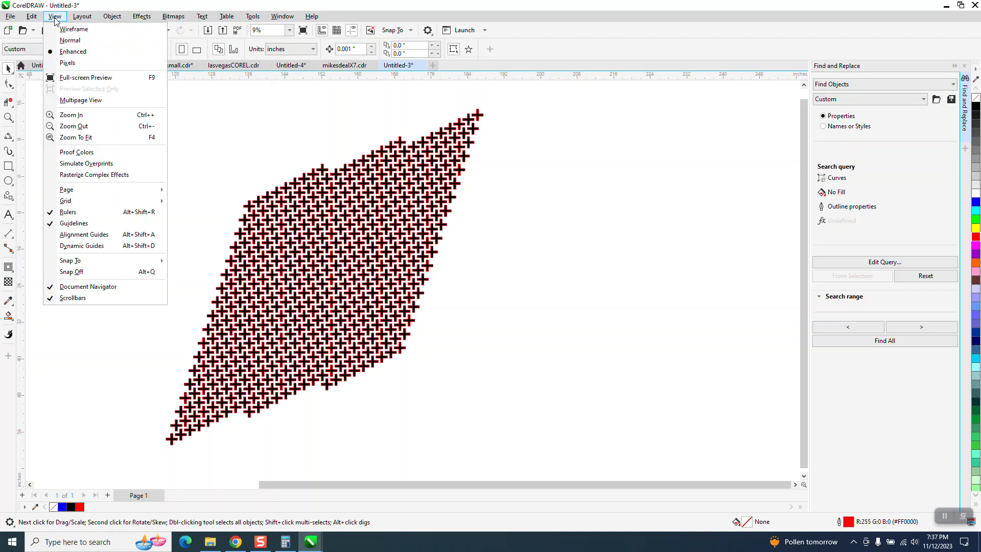
{"action": "left_click", "coordinate": [73, 29]}
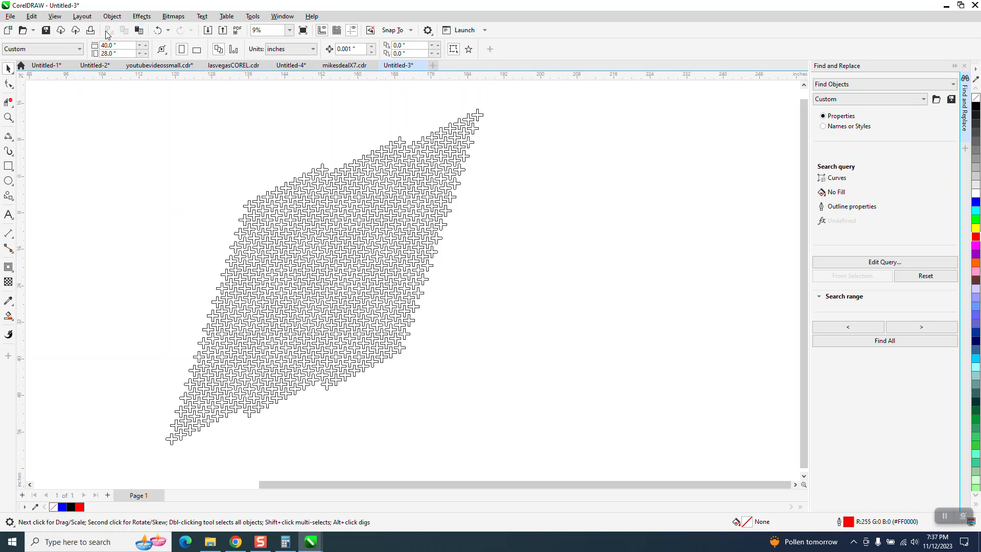
{"action": "left_click", "coordinate": [55, 17]}
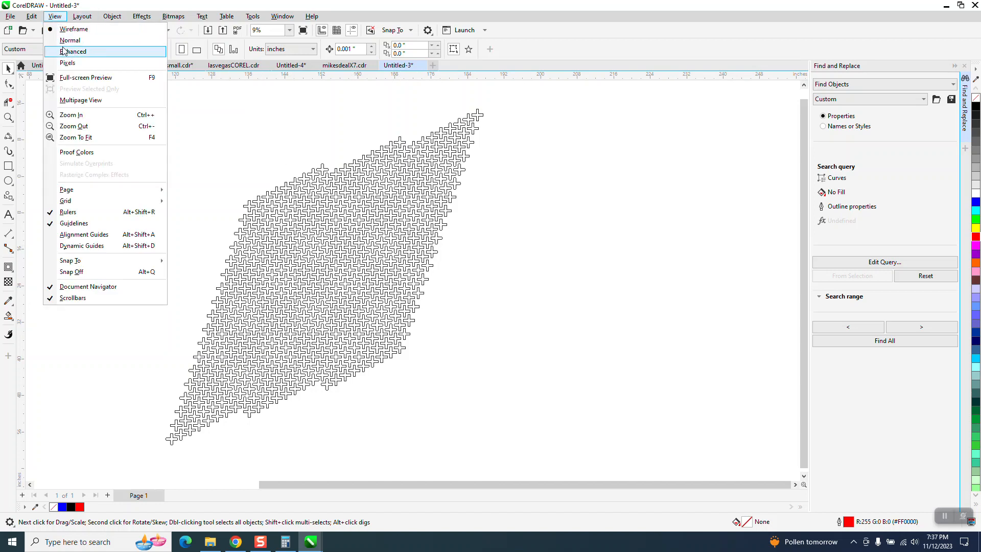
{"action": "left_click", "coordinate": [65, 51]}
Remove the outline from all crosses in the pattern and group them.
{"action": "scroll", "coordinate": [478, 176], "scroll_direction": "down", "scroll_amount": 1}
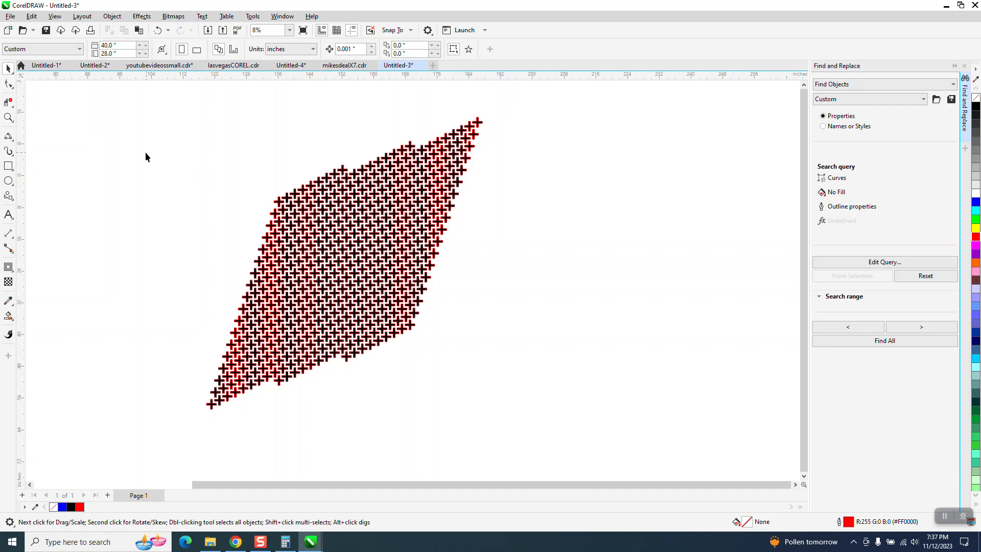
{"action": "left_click", "coordinate": [278, 203]}
{"action": "scroll", "coordinate": [256, 168], "scroll_direction": "down", "scroll_amount": 2}
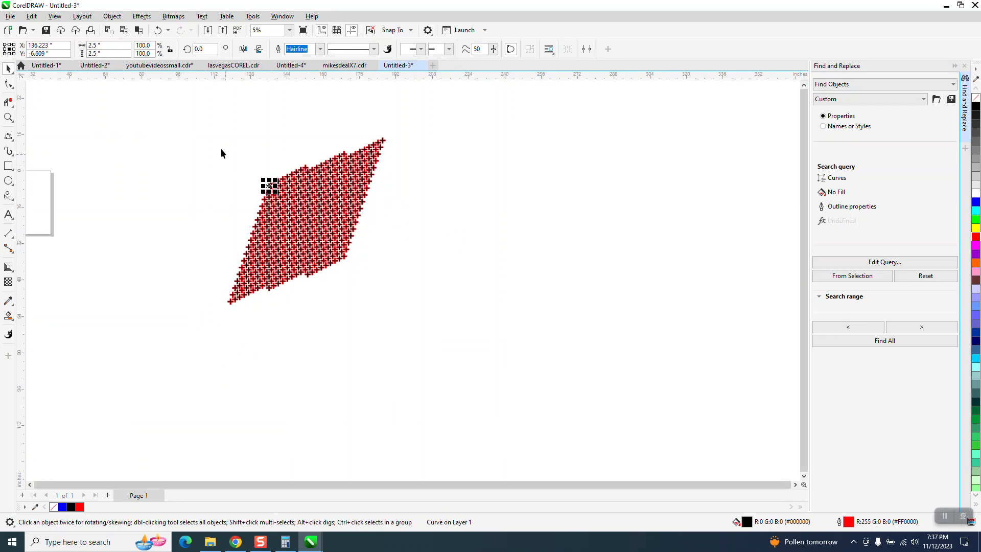
{"action": "left_click_drag", "start_coordinate": [445, 320], "coordinate": [446, 319]}
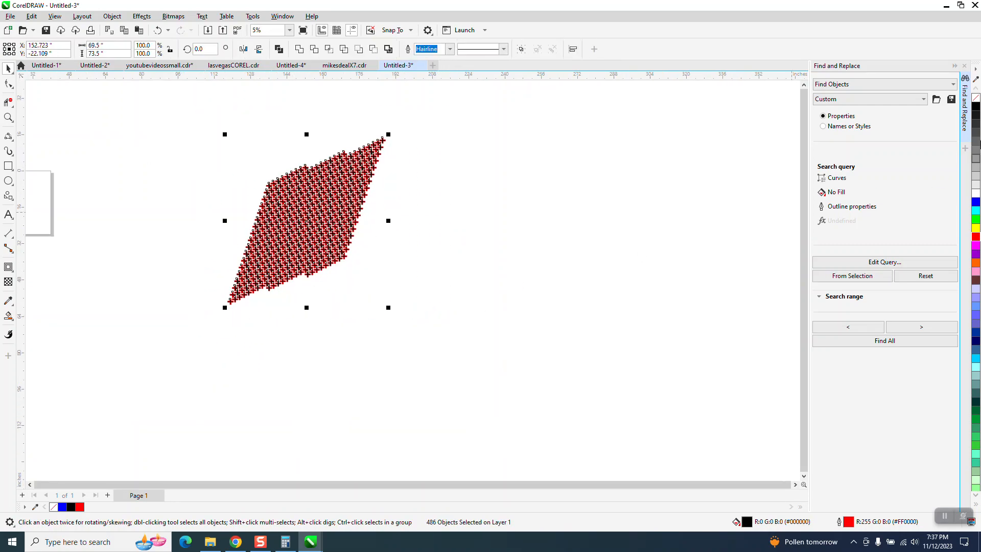
{"action": "right_click", "coordinate": [976, 98]}
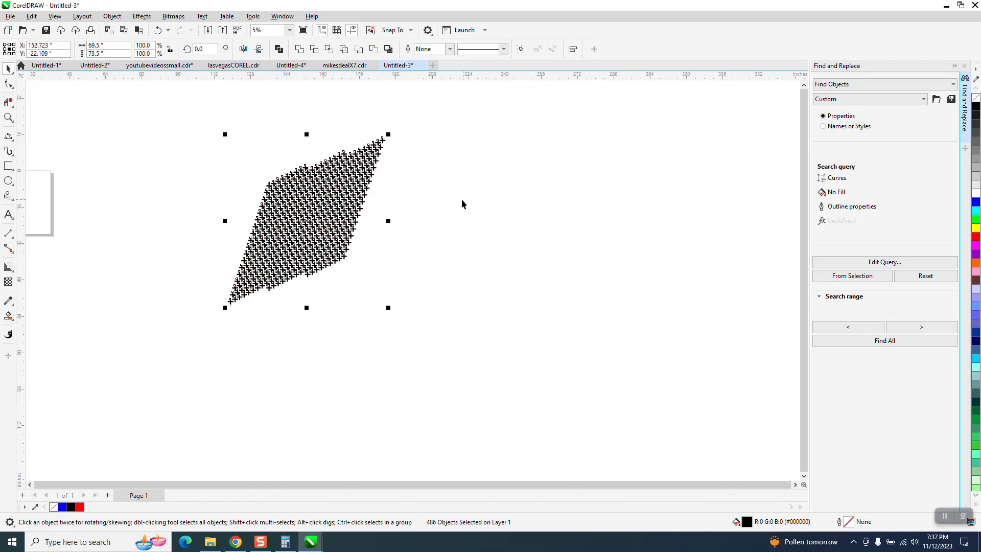
{"action": "left_click", "coordinate": [112, 16]}
{"action": "mouse_move", "coordinate": [158, 191]}
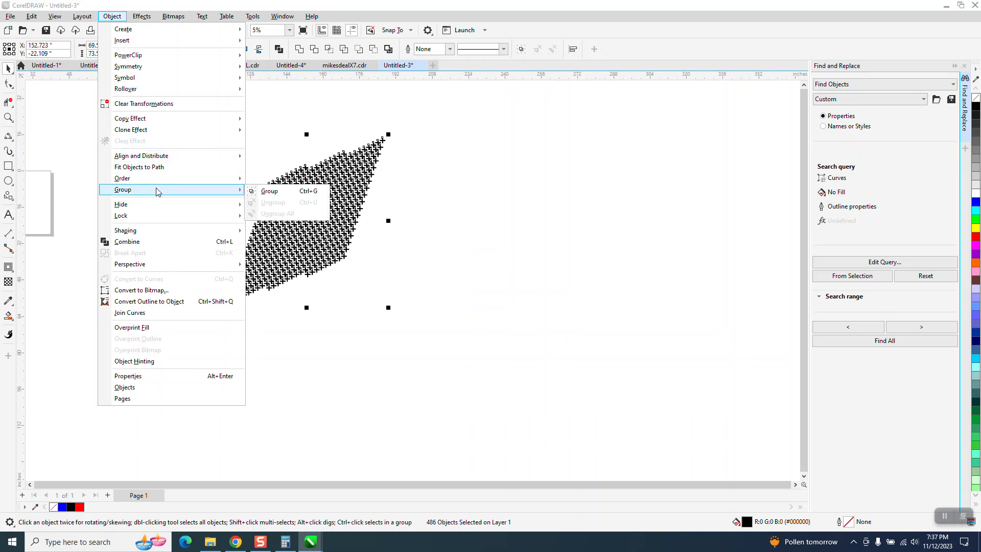
{"action": "left_click", "coordinate": [254, 191]}
Draw a red-outlined circle about 35 inches across and place it over the middle of the cross pattern.
{"action": "left_click", "coordinate": [8, 118]}
{"action": "left_click_drag", "start_coordinate": [143, 149], "coordinate": [624, 333]}
{"action": "left_click", "coordinate": [8, 180]}
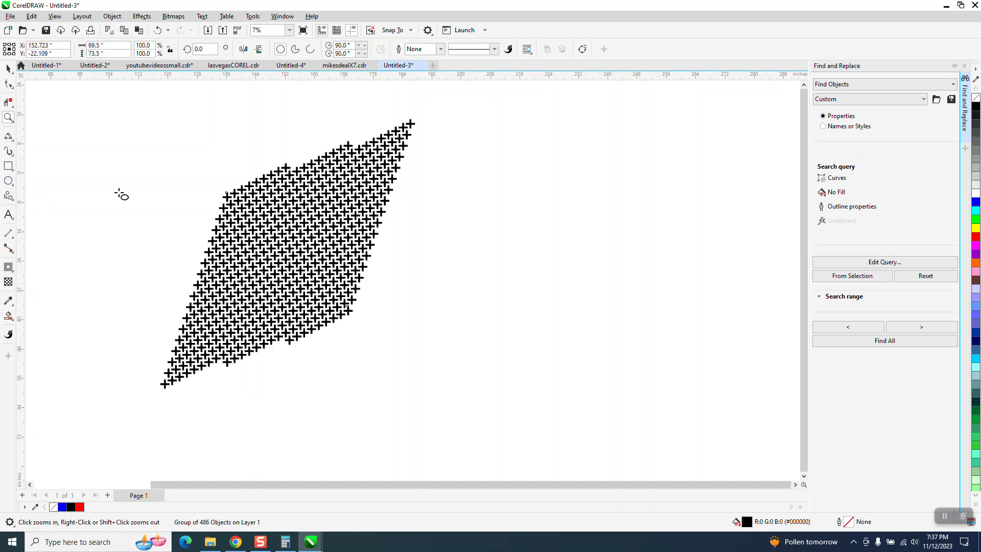
{"action": "left_click_drag", "start_coordinate": [500, 192], "coordinate": [421, 323]}
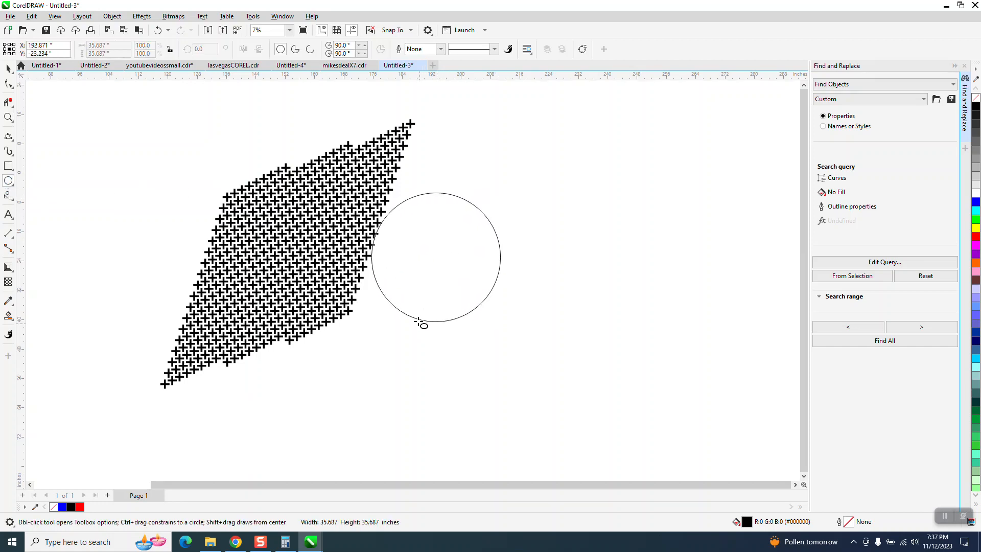
{"action": "left_click_drag", "start_coordinate": [438, 261], "coordinate": [292, 249]}
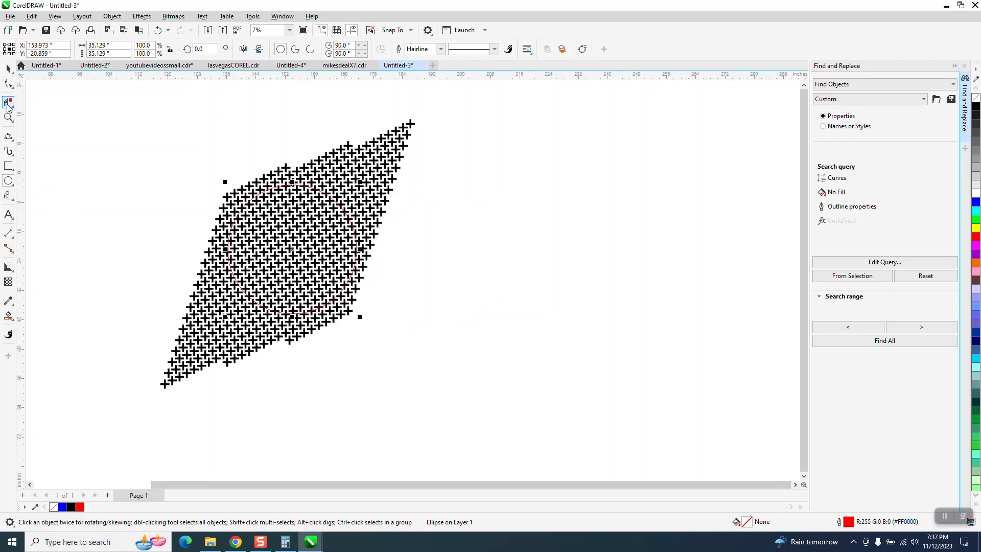
Intersect the circle with the cross pattern and move the resulting round piece into the empty space beside the pattern.
{"action": "left_click", "coordinate": [8, 68]}
{"action": "left_click", "coordinate": [108, 104]}
{"action": "left_click_drag", "start_coordinate": [386, 384], "coordinate": [623, 417]}
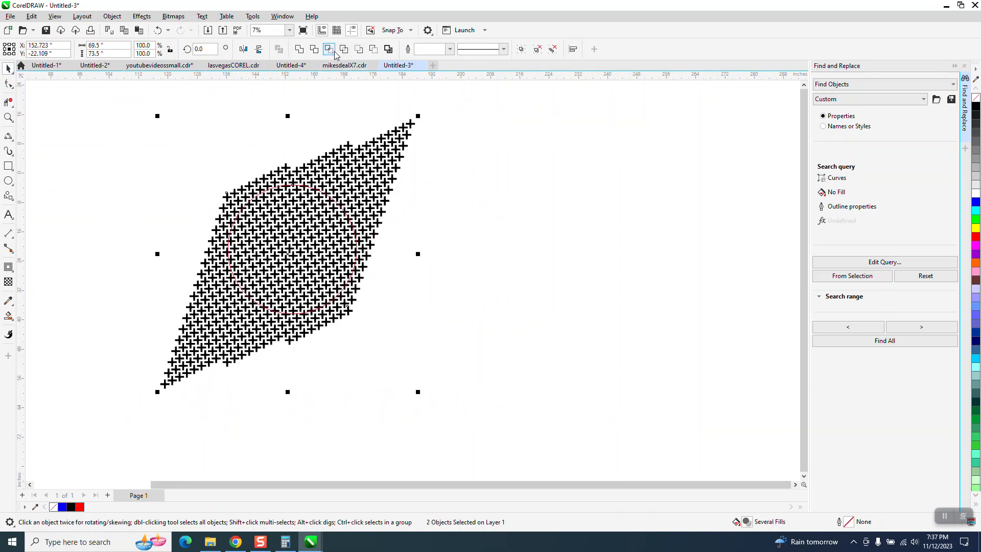
{"action": "left_click", "coordinate": [329, 49]}
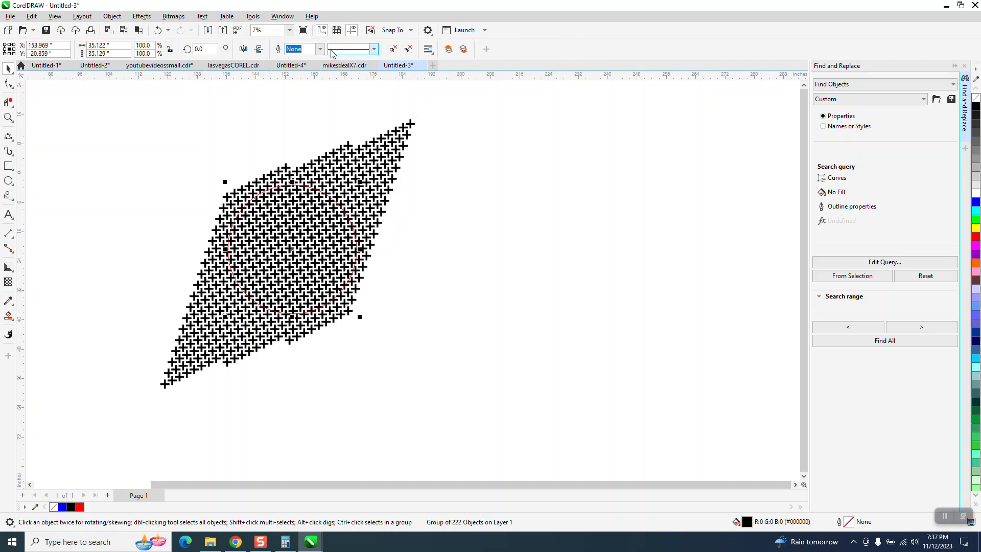
{"action": "left_click_drag", "start_coordinate": [292, 250], "coordinate": [471, 258]}
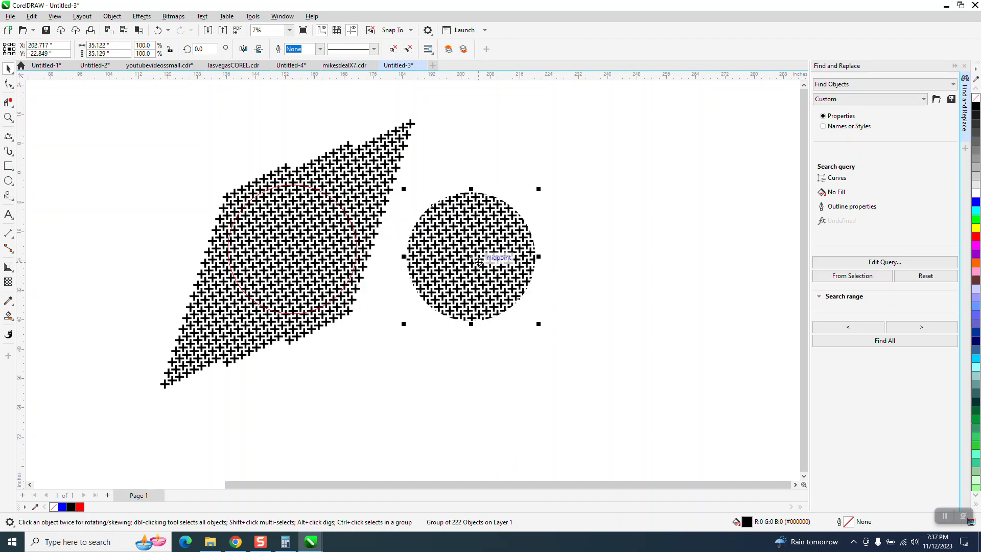
{"action": "left_click", "coordinate": [581, 273]}
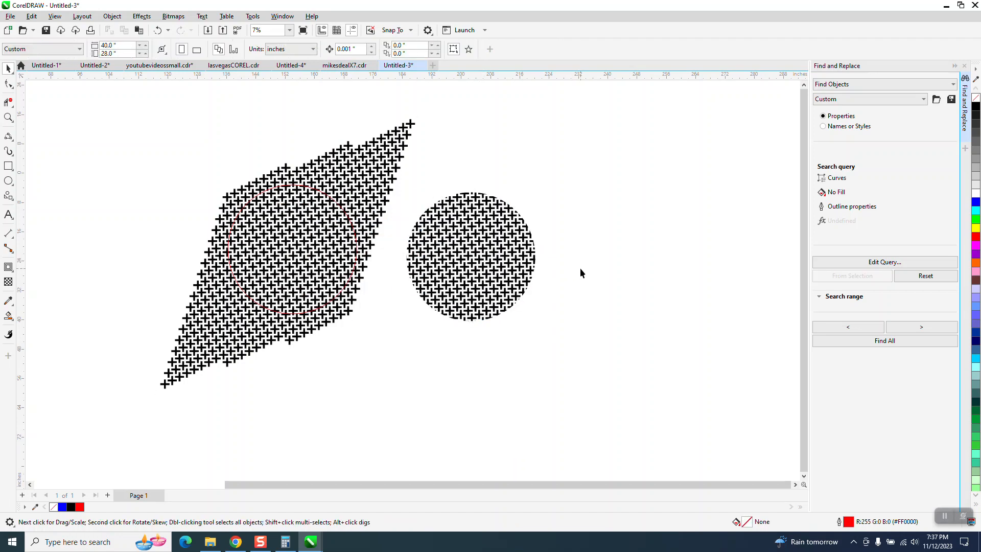
Examine the round piece of cross pattern and its trimmed edge up close.
{"action": "left_click", "coordinate": [13, 121]}
{"action": "left_click_drag", "start_coordinate": [412, 192], "coordinate": [586, 272]}
{"action": "scroll", "coordinate": [519, 266], "scroll_direction": "down", "scroll_amount": 3}
{"action": "scroll", "coordinate": [504, 261], "scroll_direction": "down", "scroll_amount": 2}
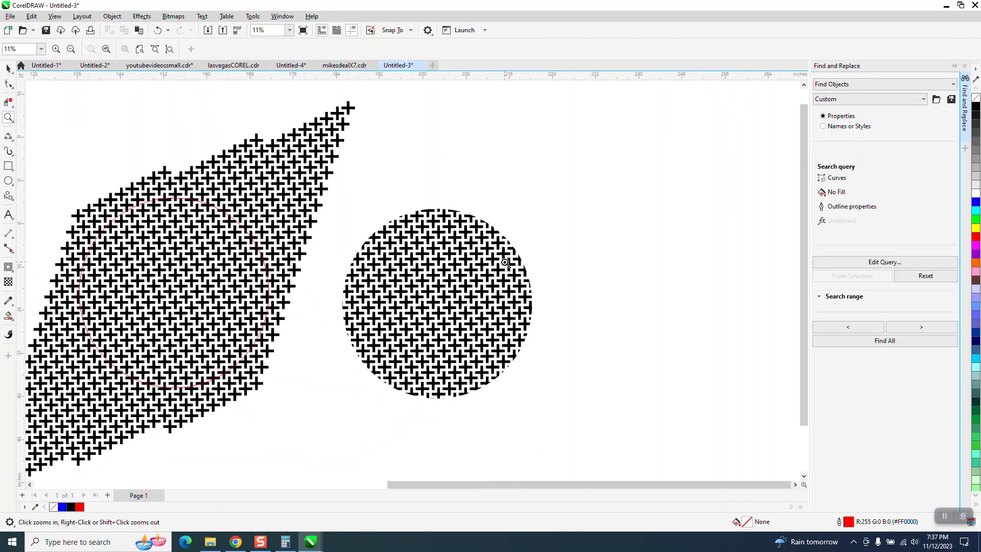
{"action": "left_click", "coordinate": [9, 69]}
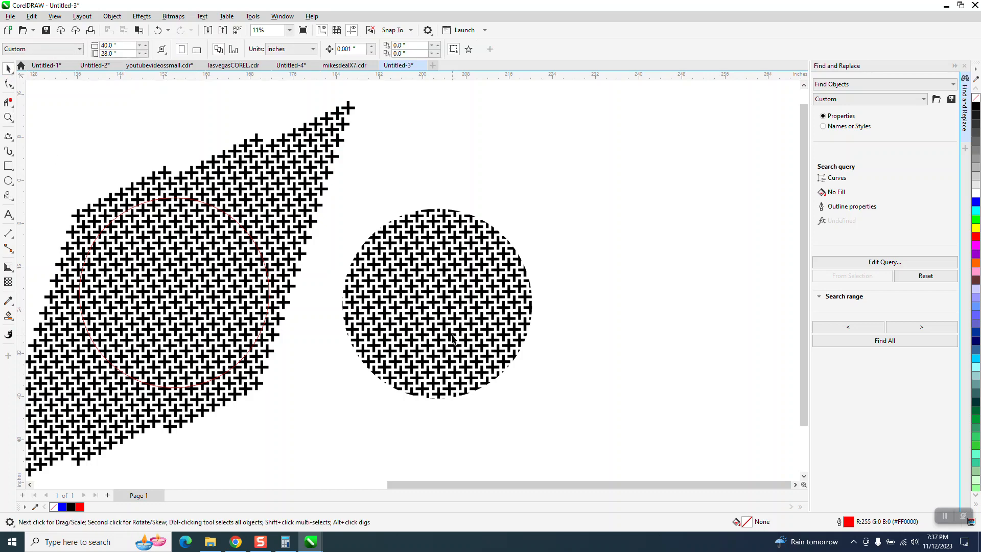
{"action": "scroll", "coordinate": [453, 340], "scroll_direction": "down", "scroll_amount": 1}
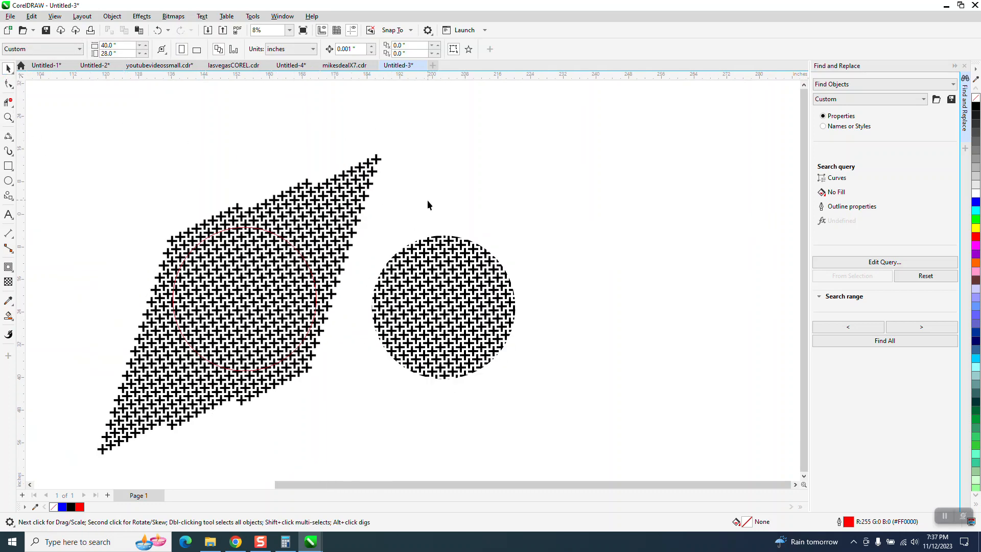
{"action": "scroll", "coordinate": [428, 205], "scroll_direction": "down", "scroll_amount": 1}
Close Find and Replace and apply a Fish Eye lens to the red circle over the cross pattern.
{"action": "left_click", "coordinate": [323, 258]}
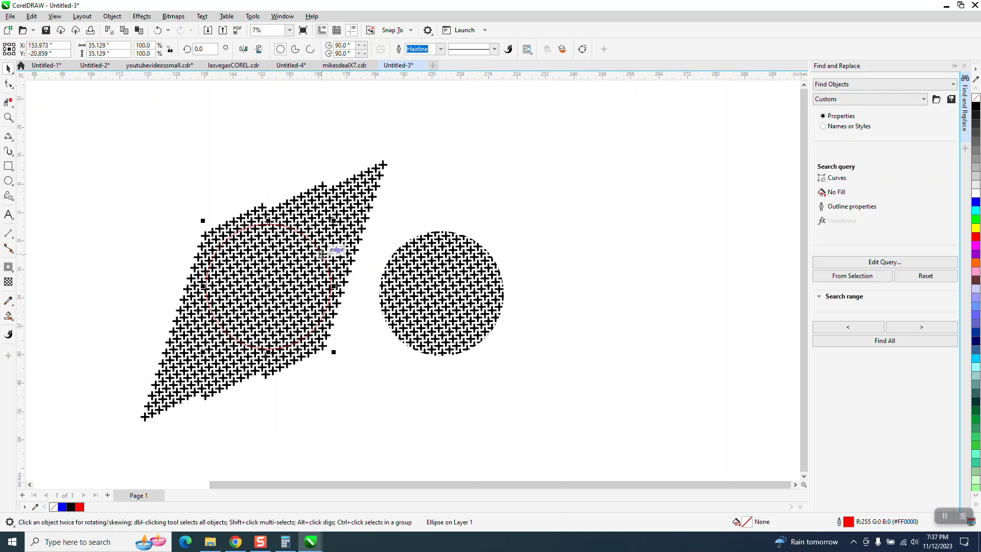
{"action": "left_click", "coordinate": [964, 66]}
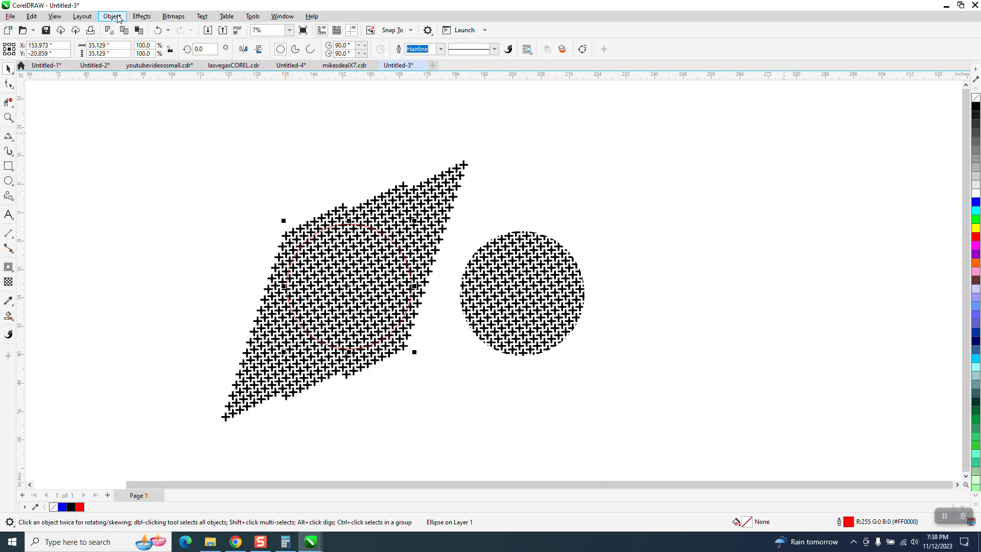
{"action": "left_click", "coordinate": [139, 17]}
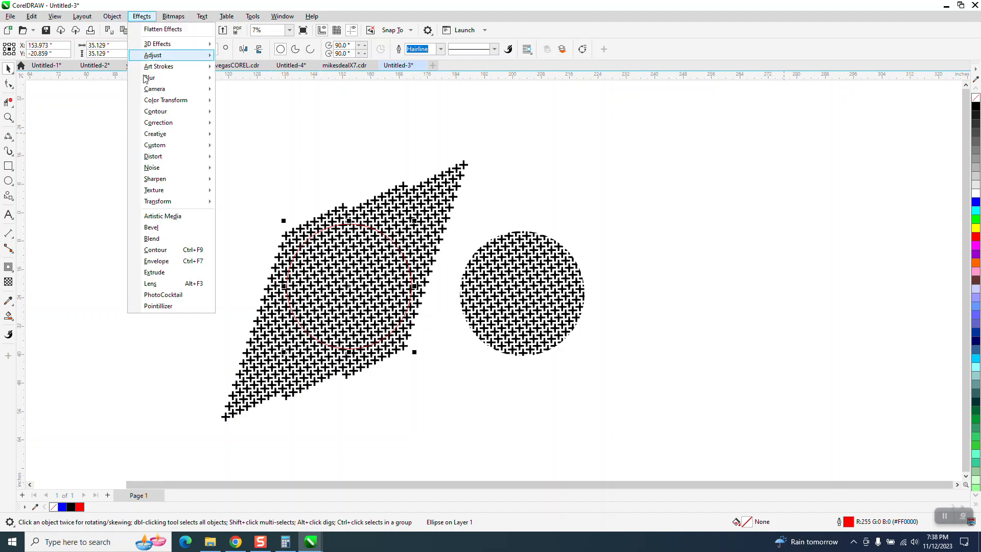
{"action": "left_click", "coordinate": [158, 283]}
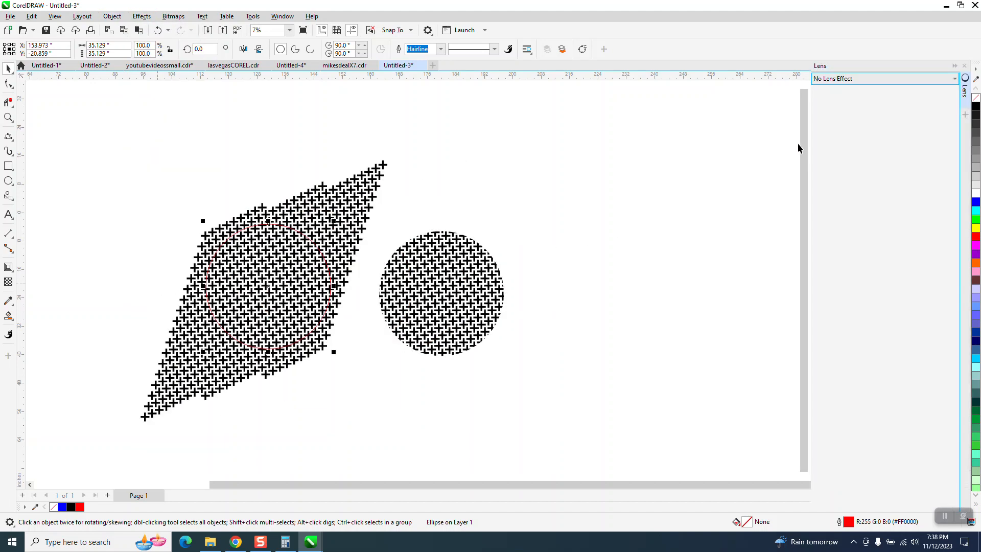
{"action": "left_click", "coordinate": [950, 80]}
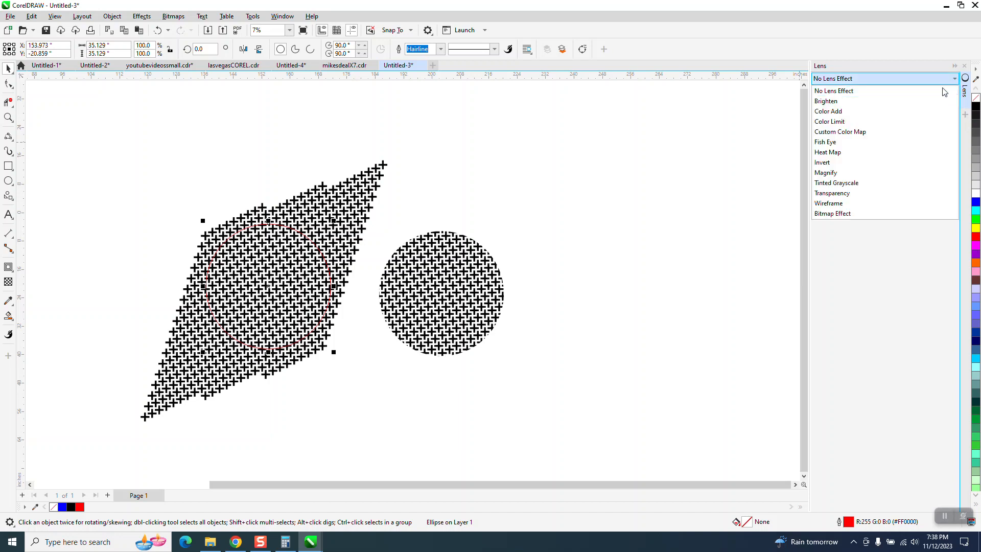
{"action": "left_click", "coordinate": [838, 144]}
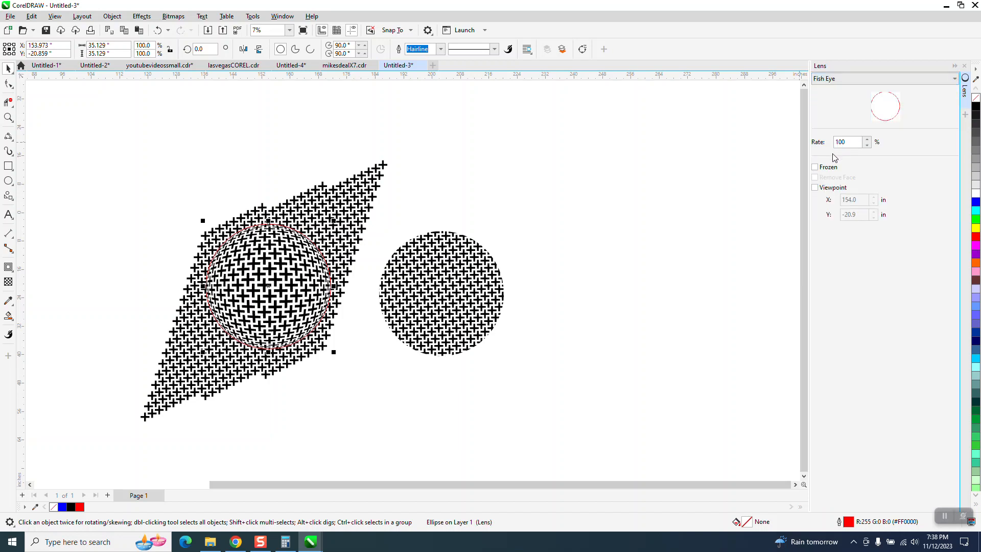
Freeze the Fish Eye lens, move it to the empty area above the flat round piece, and remove its outline.
{"action": "left_click", "coordinate": [815, 167]}
{"action": "left_click_drag", "start_coordinate": [273, 289], "coordinate": [563, 217]}
{"action": "right_click", "coordinate": [975, 97]}
{"action": "left_click", "coordinate": [9, 117]}
{"action": "left_click_drag", "start_coordinate": [493, 147], "coordinate": [706, 289]}
{"action": "scroll", "coordinate": [695, 285], "scroll_direction": "down", "scroll_amount": 2}
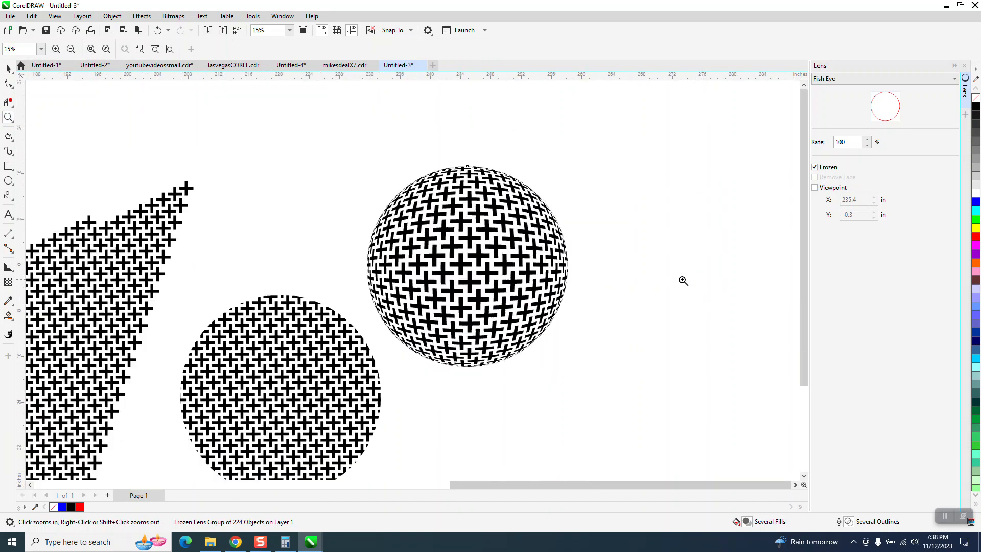